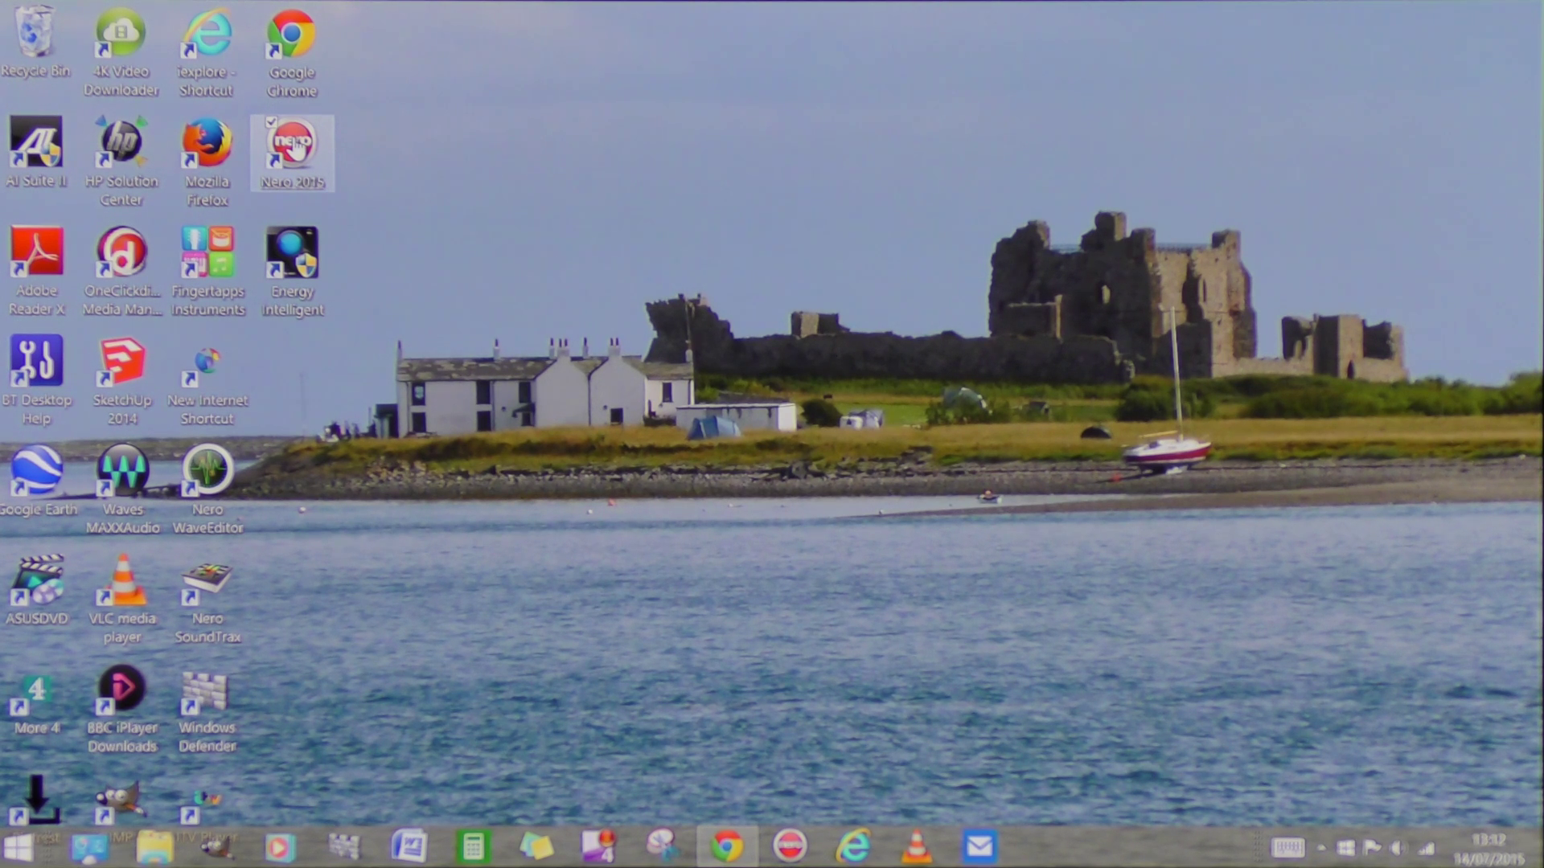
- Launch Nero 2015 Platinum from the desktop and start Nero Video from its launcher
double_click(295, 147)
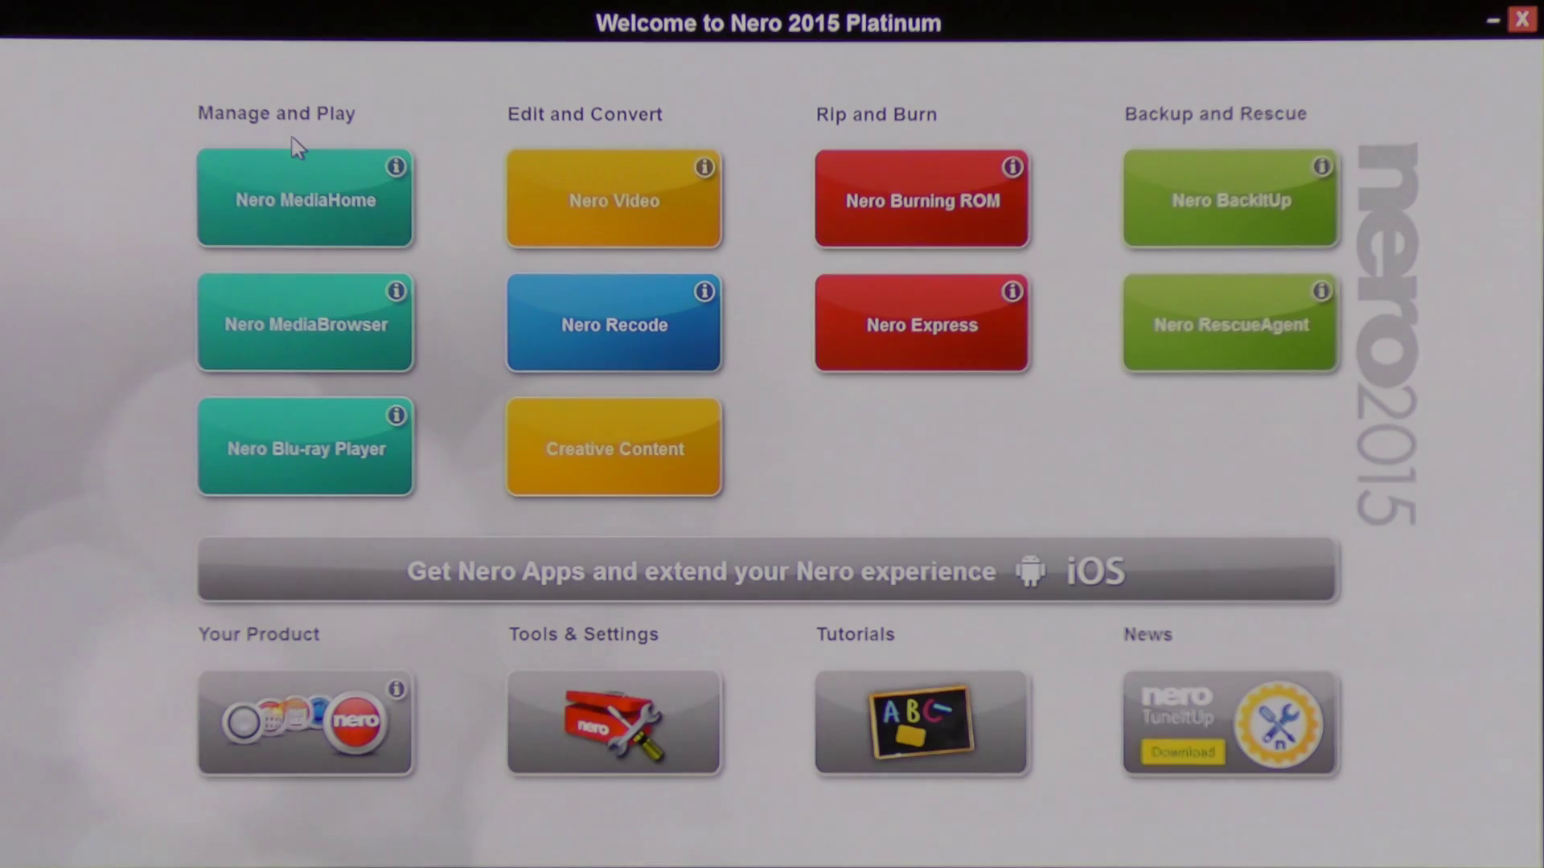
click(635, 205)
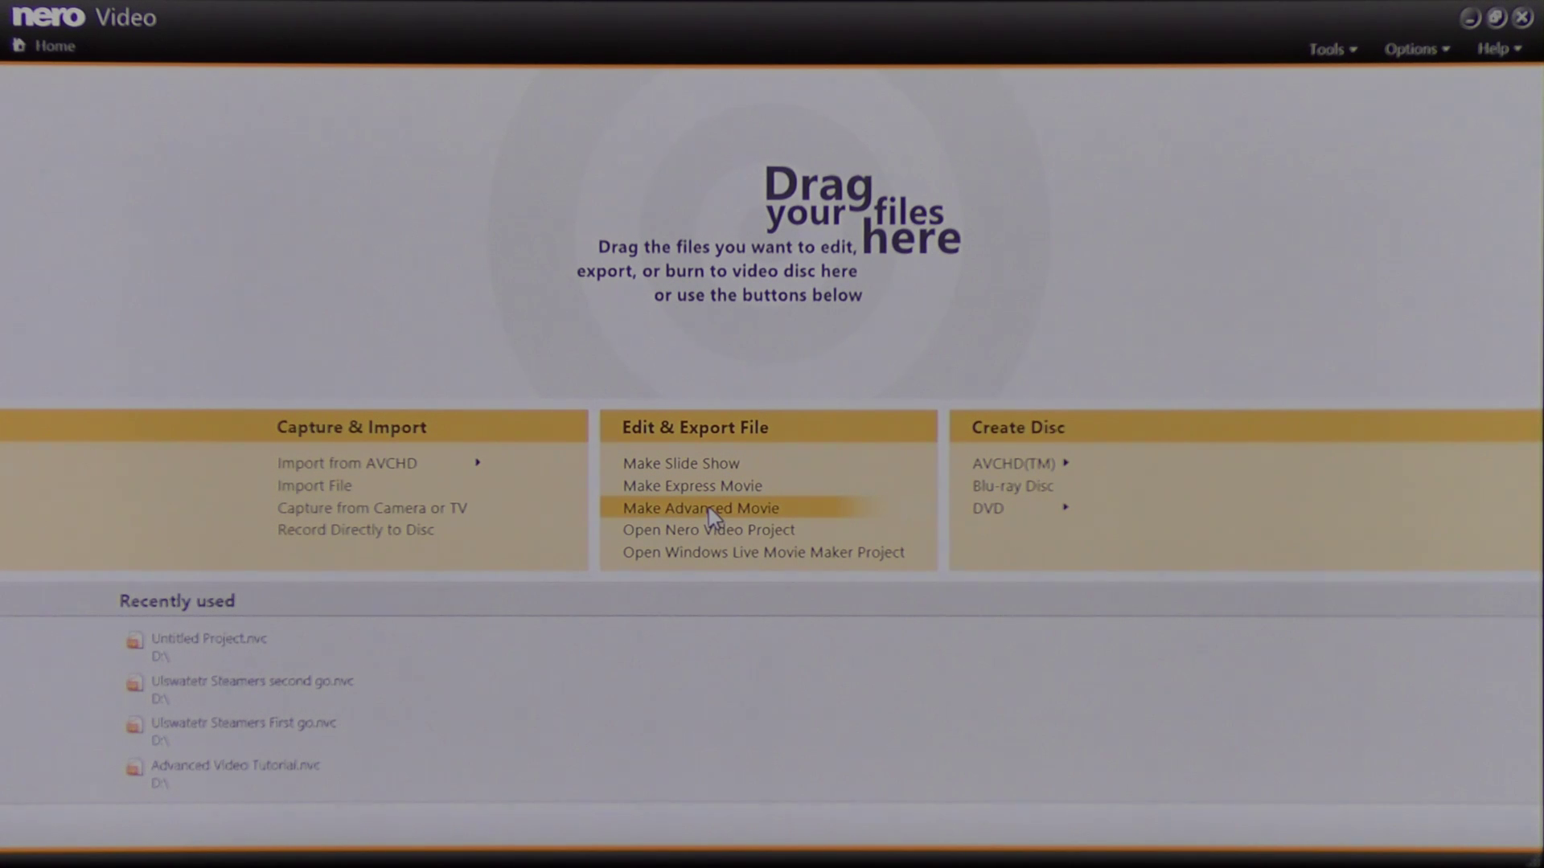
- Create an advanced movie project with Ultra HD (4K) 3840x2160 movie settings
click(708, 510)
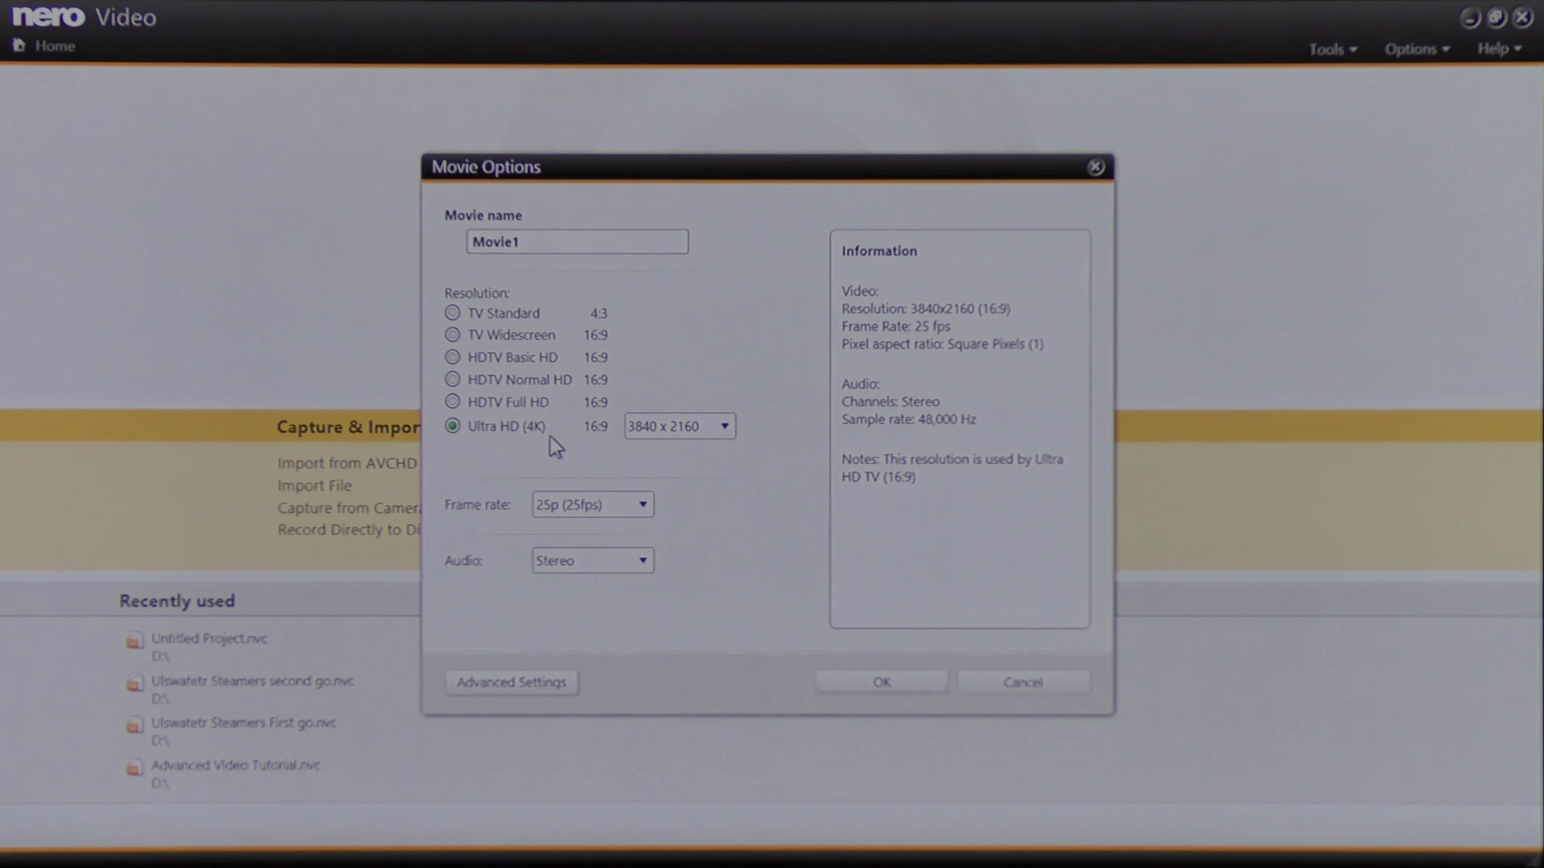
click(893, 687)
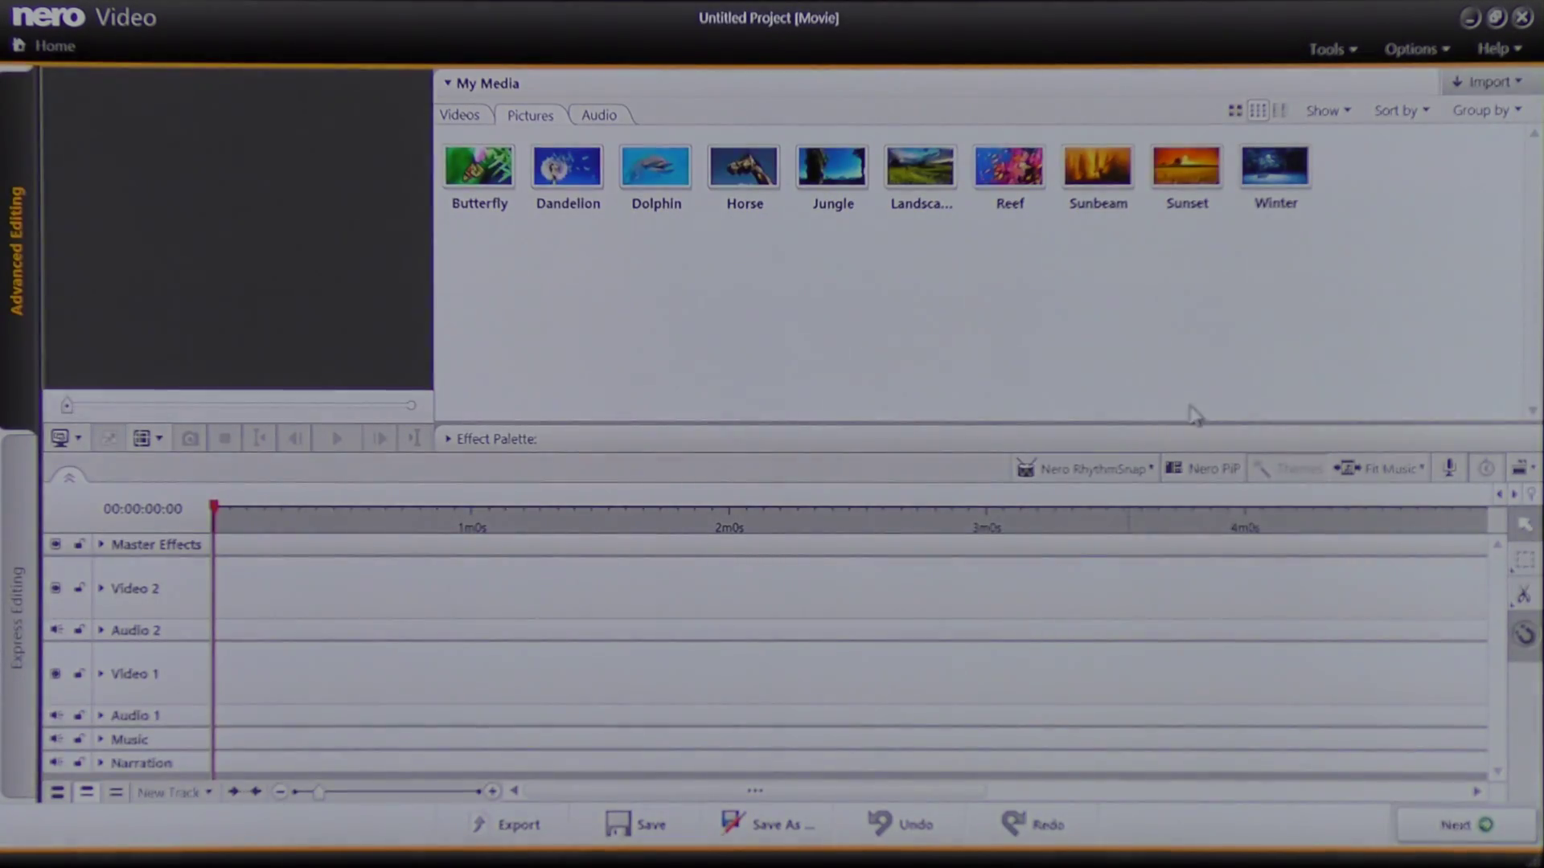
- Import clips S1930068, S1980030 and S1980035 from the Ullswater Steamers and Glenridding folder
click(1518, 83)
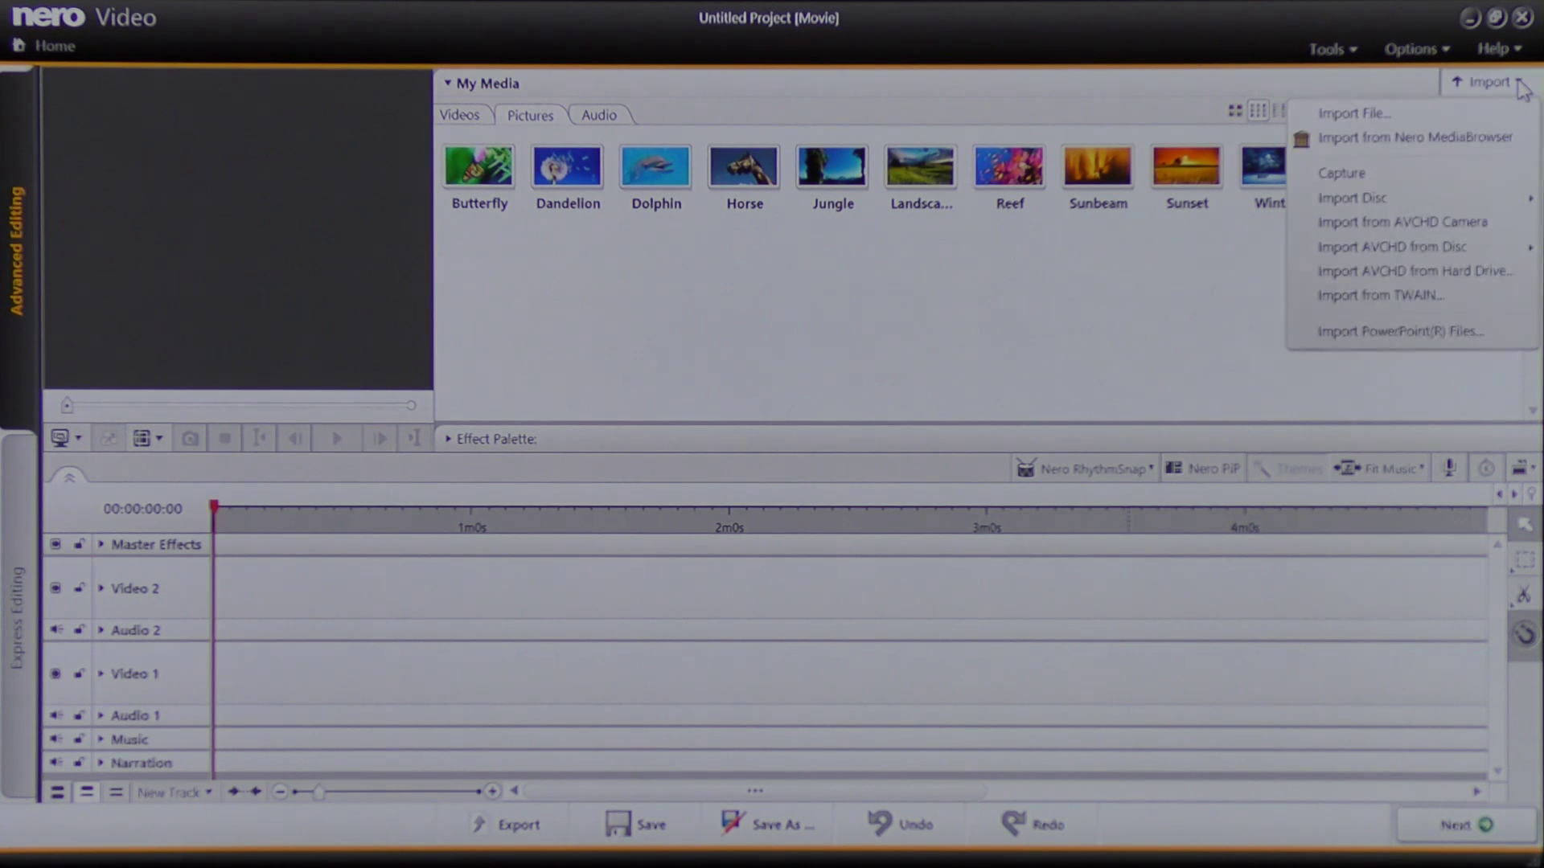
click(1412, 115)
drag(220, 512, 537, 417)
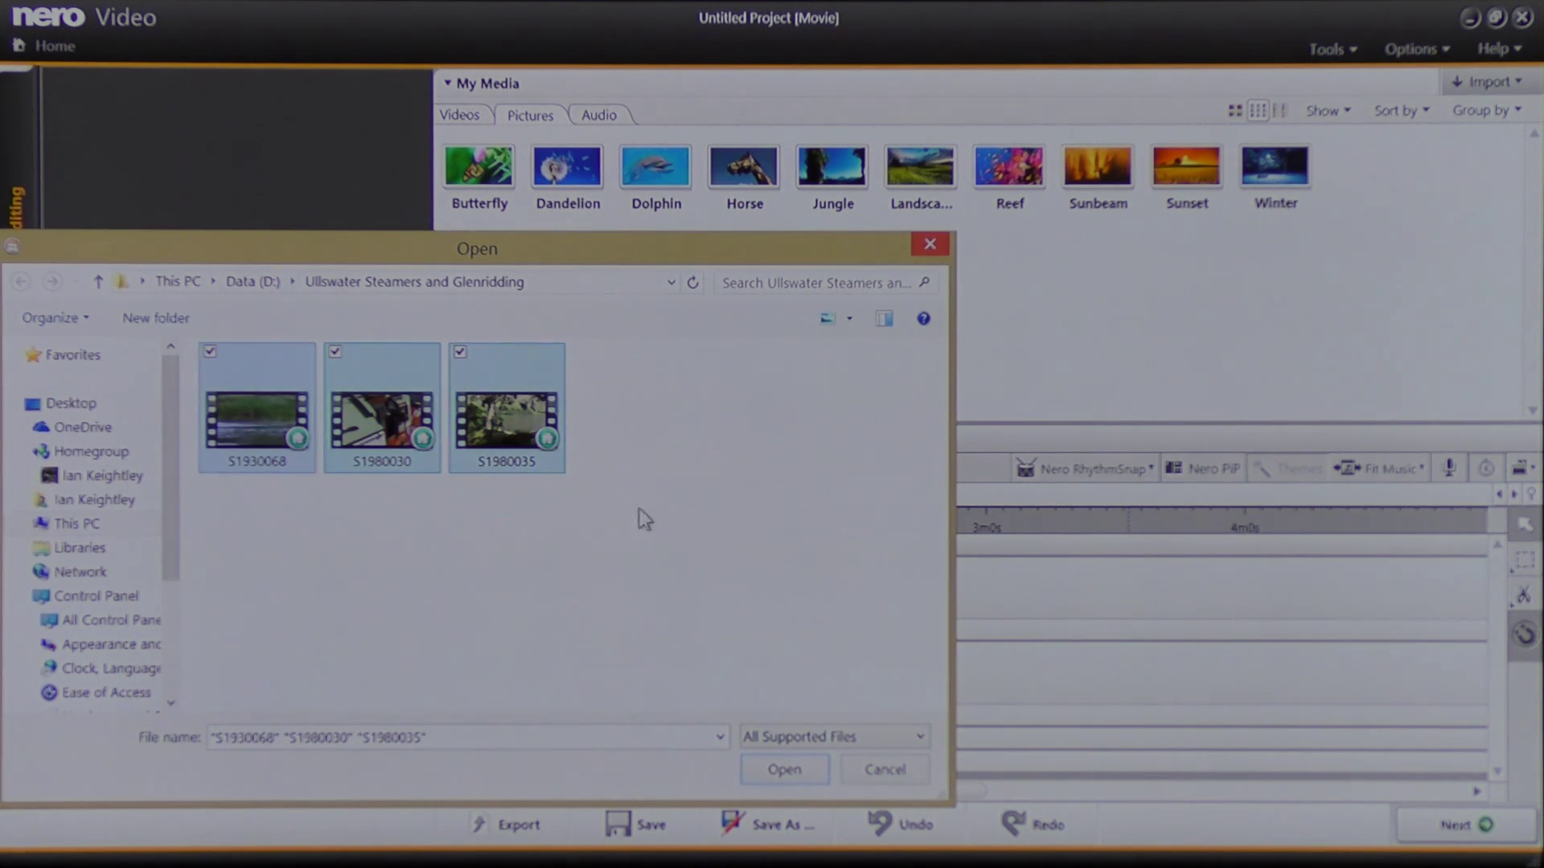
click(784, 771)
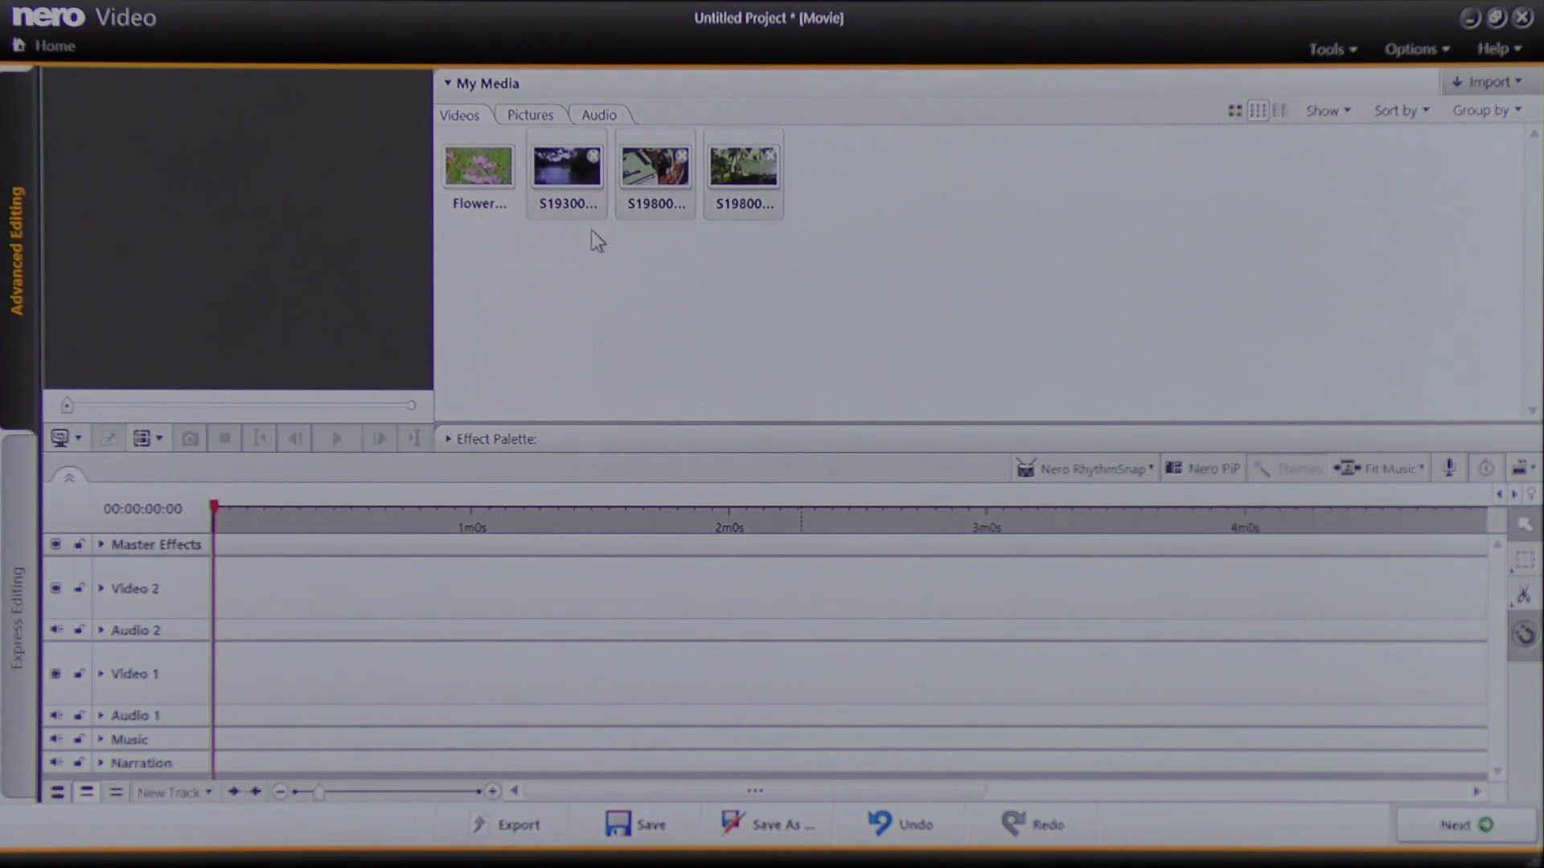
- Place clip S1980035.MP4 at the start of the Video 1 track
drag(566, 186, 589, 322)
click(744, 308)
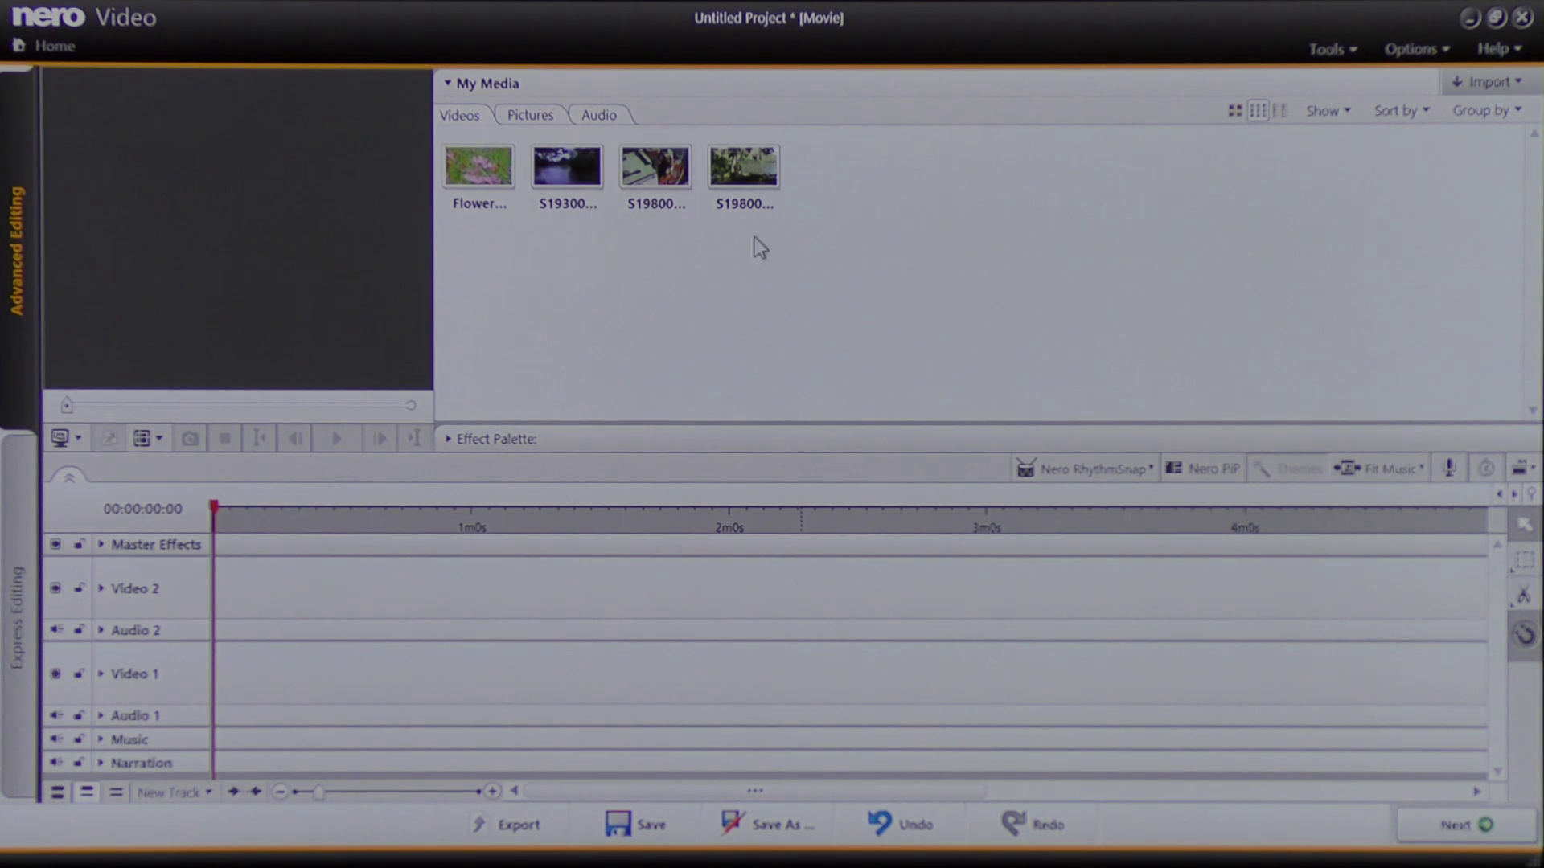
click(744, 168)
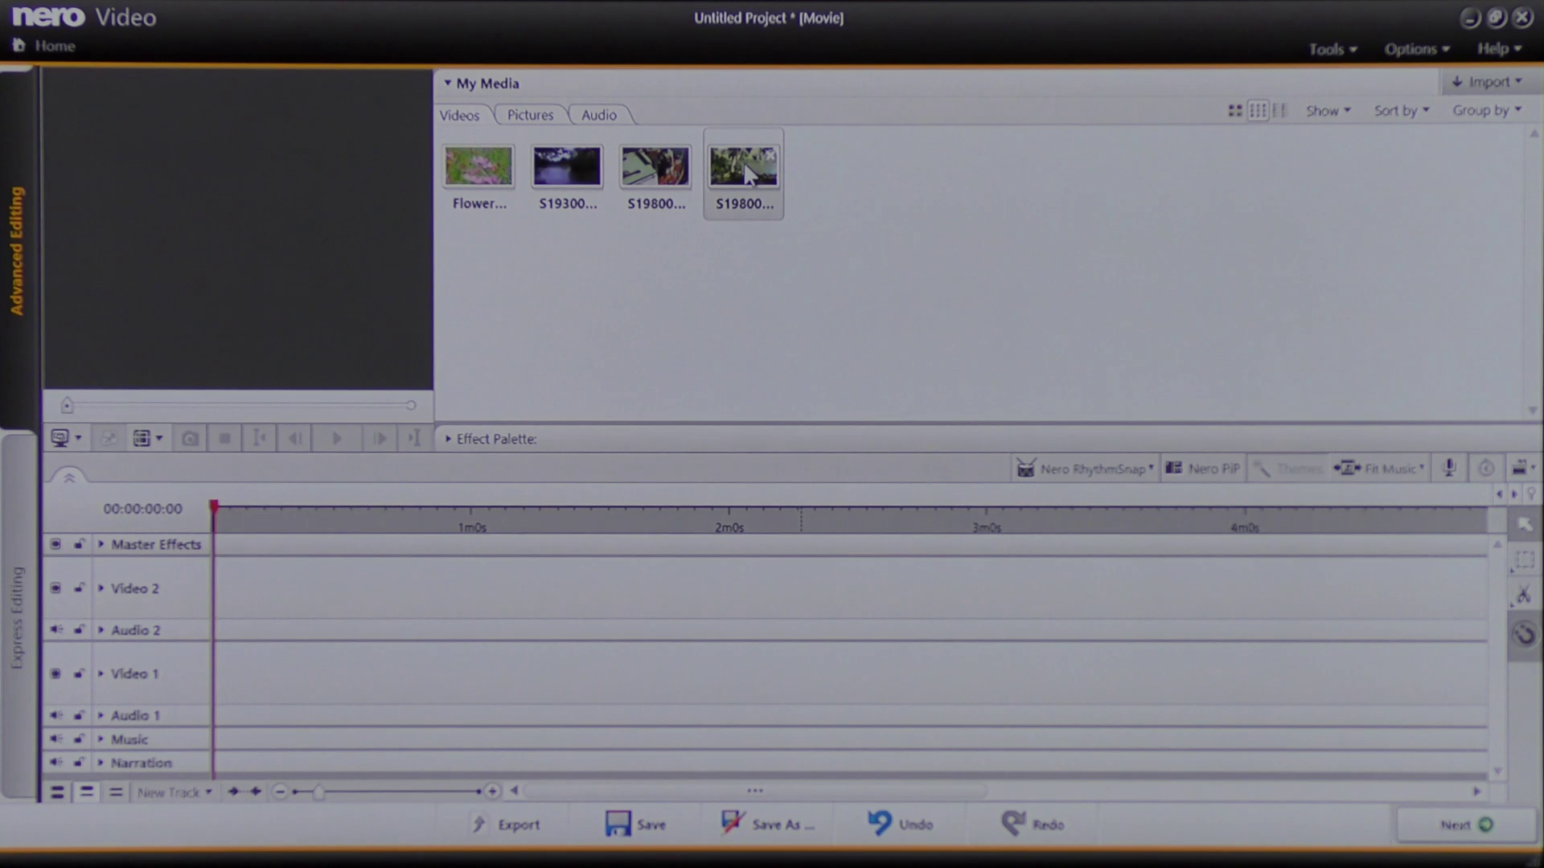
drag(744, 167, 202, 724)
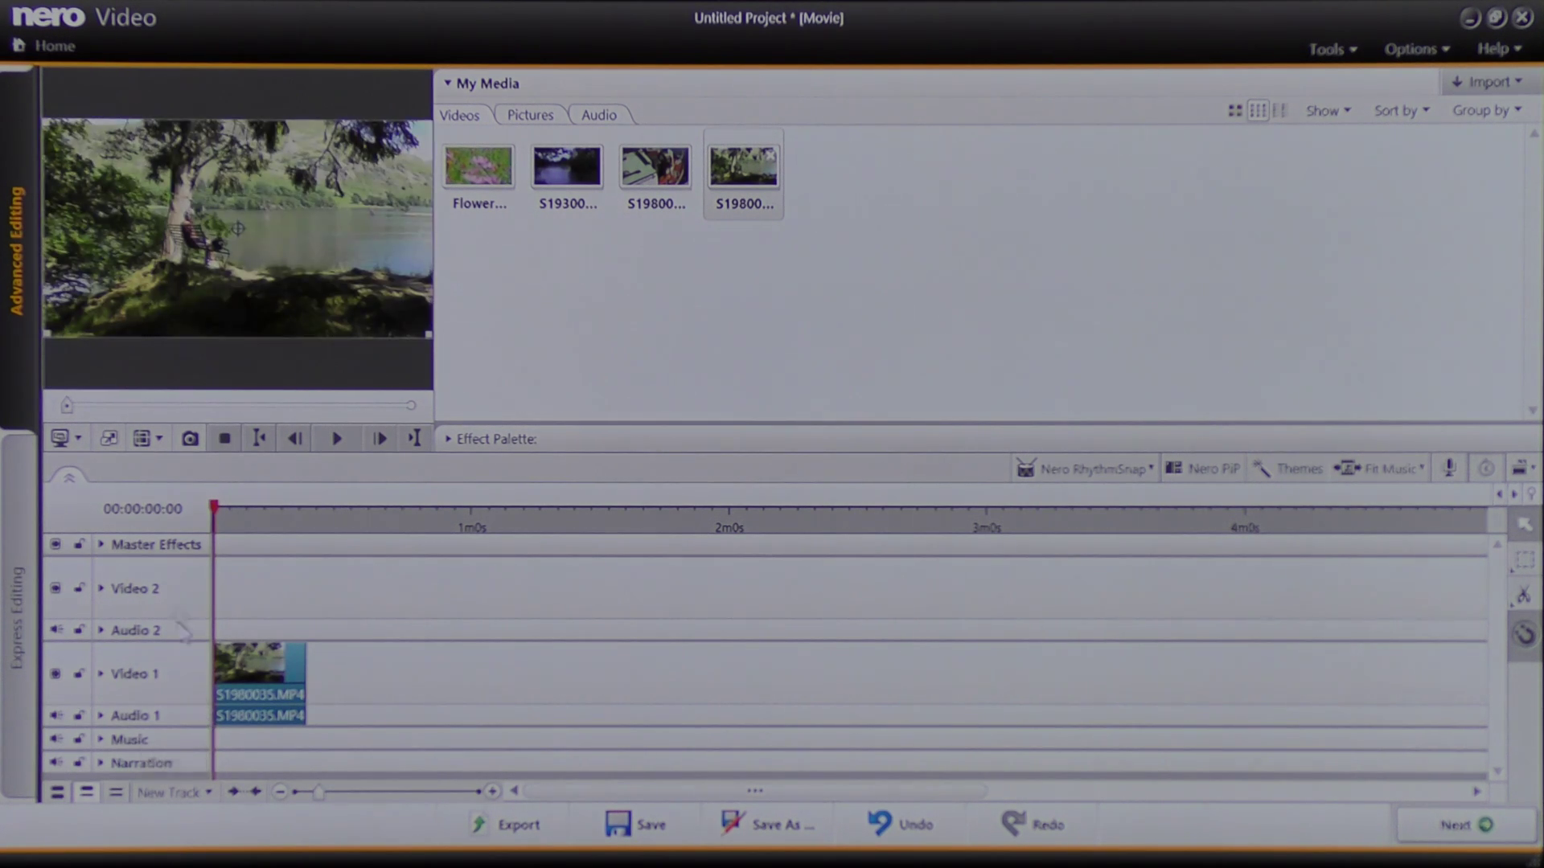
- Play S1980035.MP4 in full screen, pause at 00:00:10:09, then exit full screen
click(110, 441)
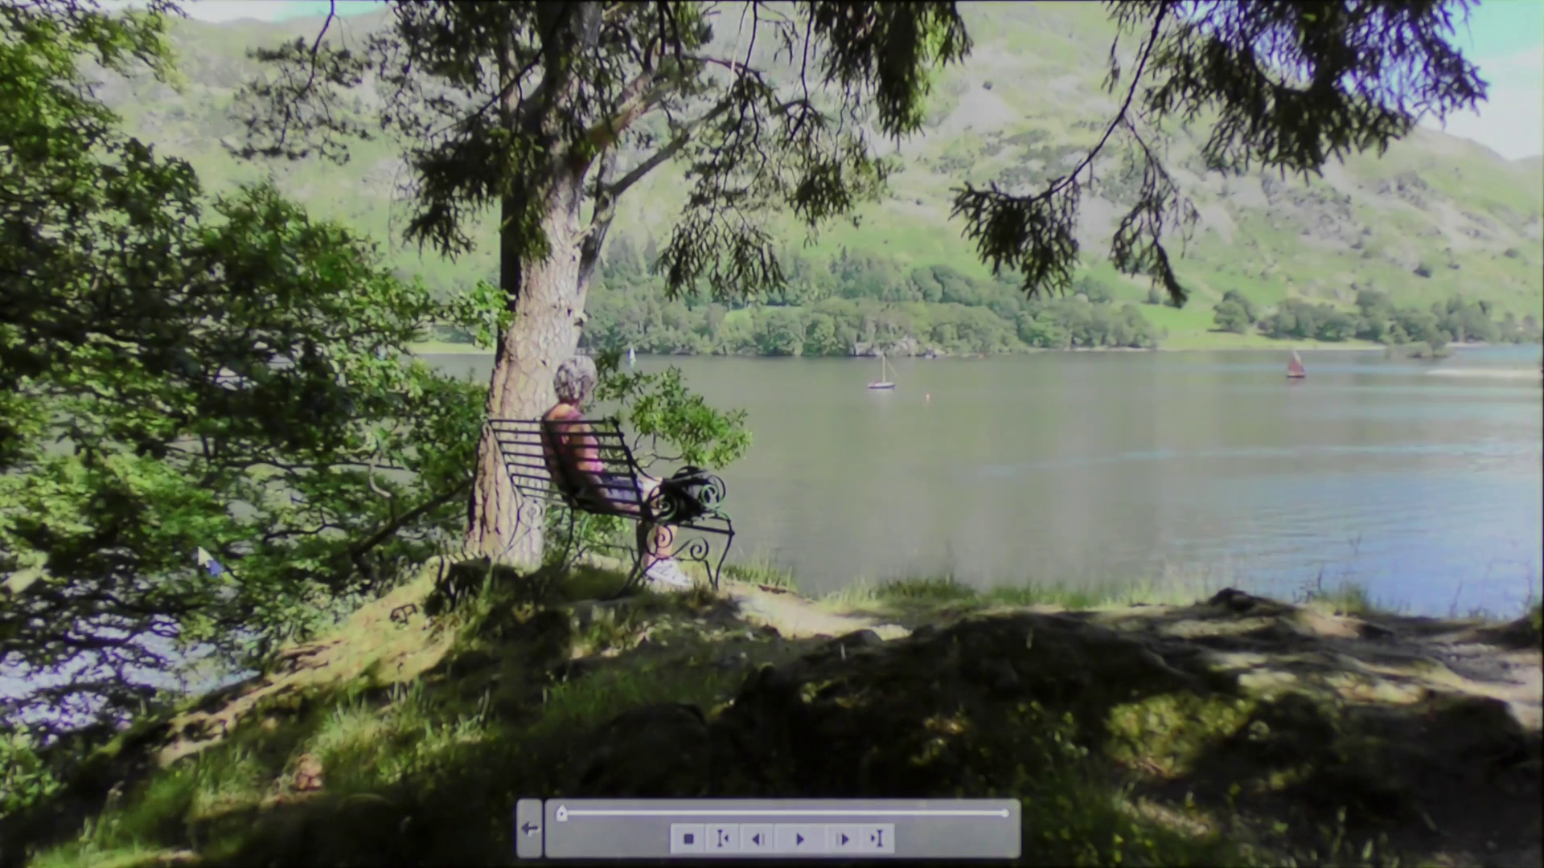
click(802, 840)
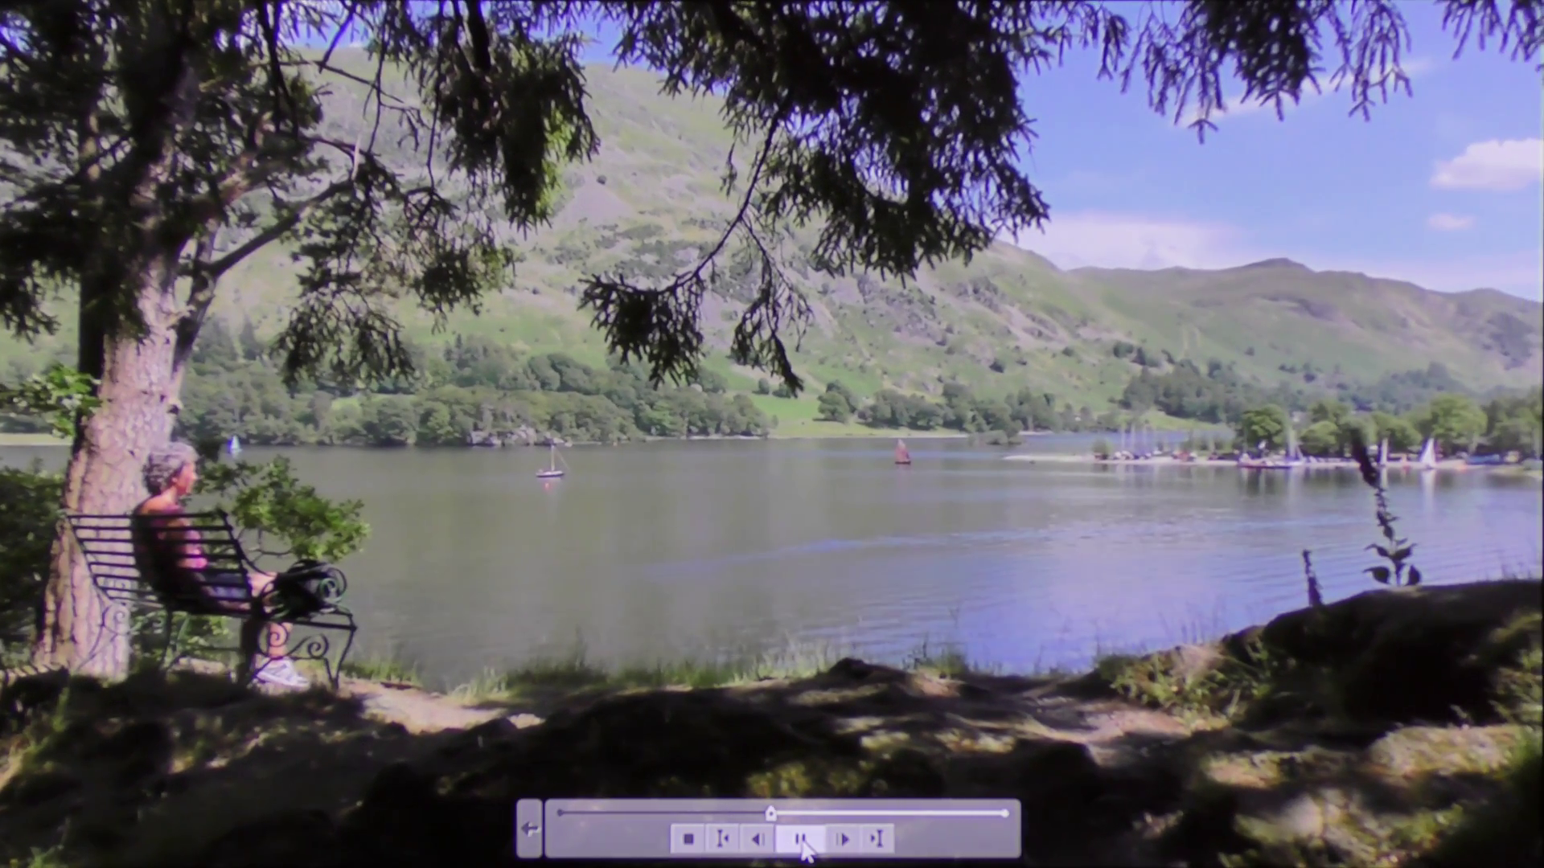
click(803, 844)
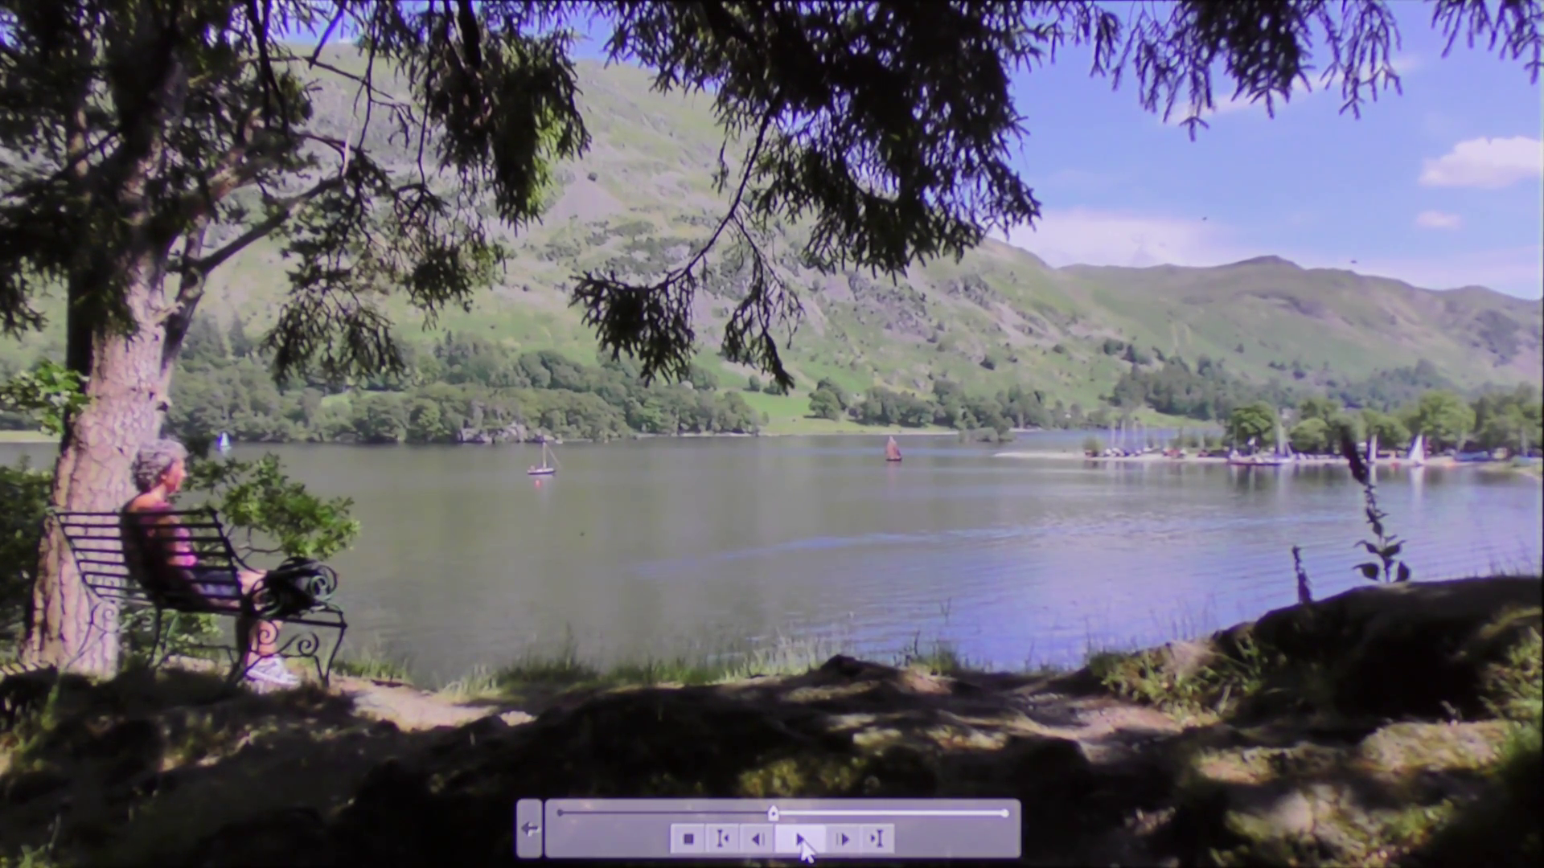
click(528, 838)
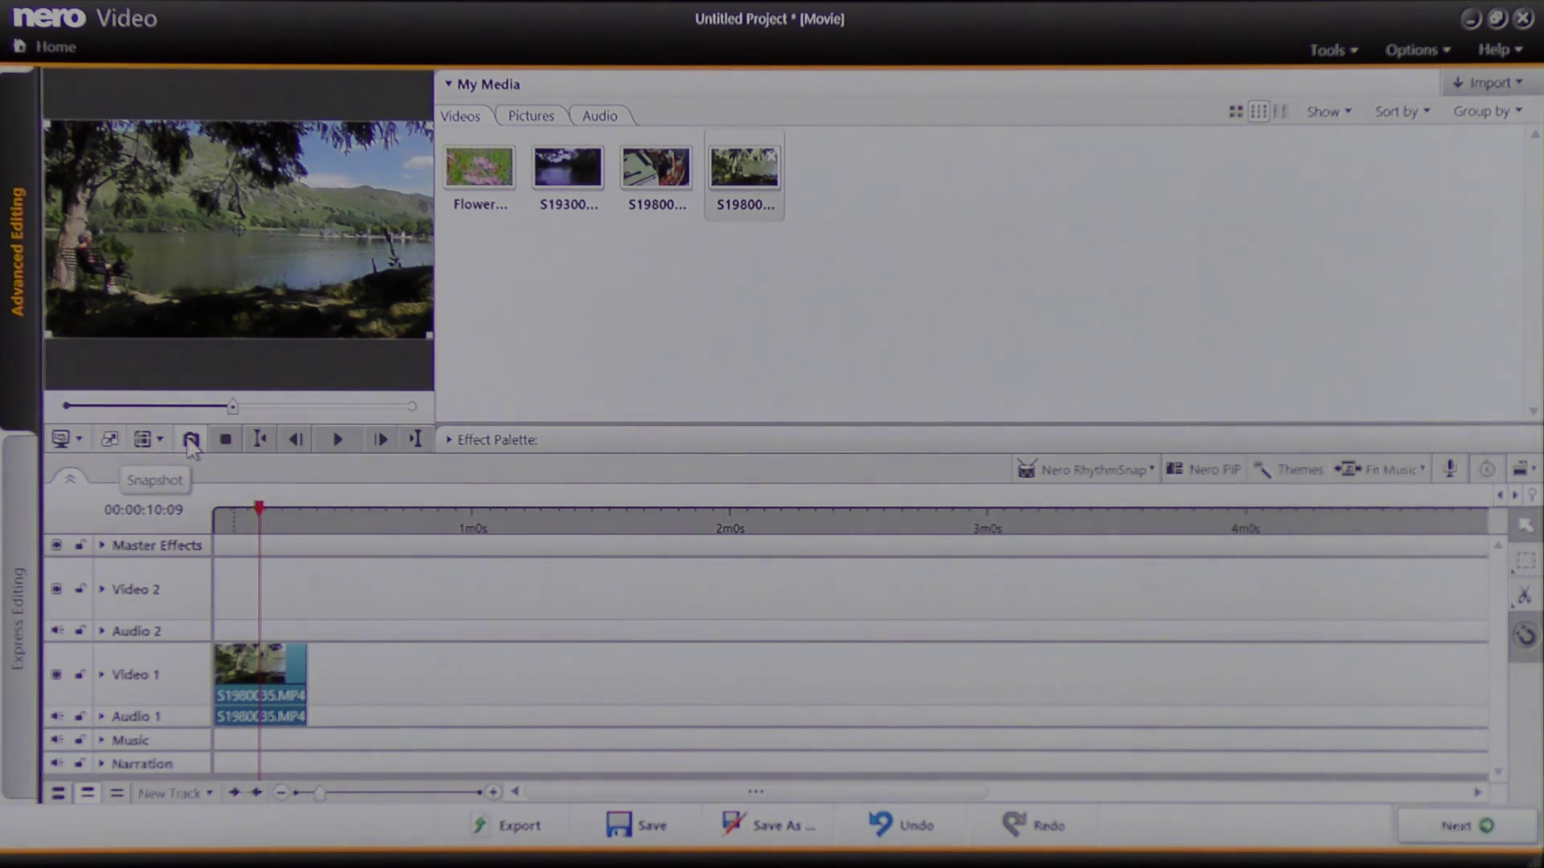
- Capture a snapshot of the lake frame and place it at the start of Video 2
click(190, 441)
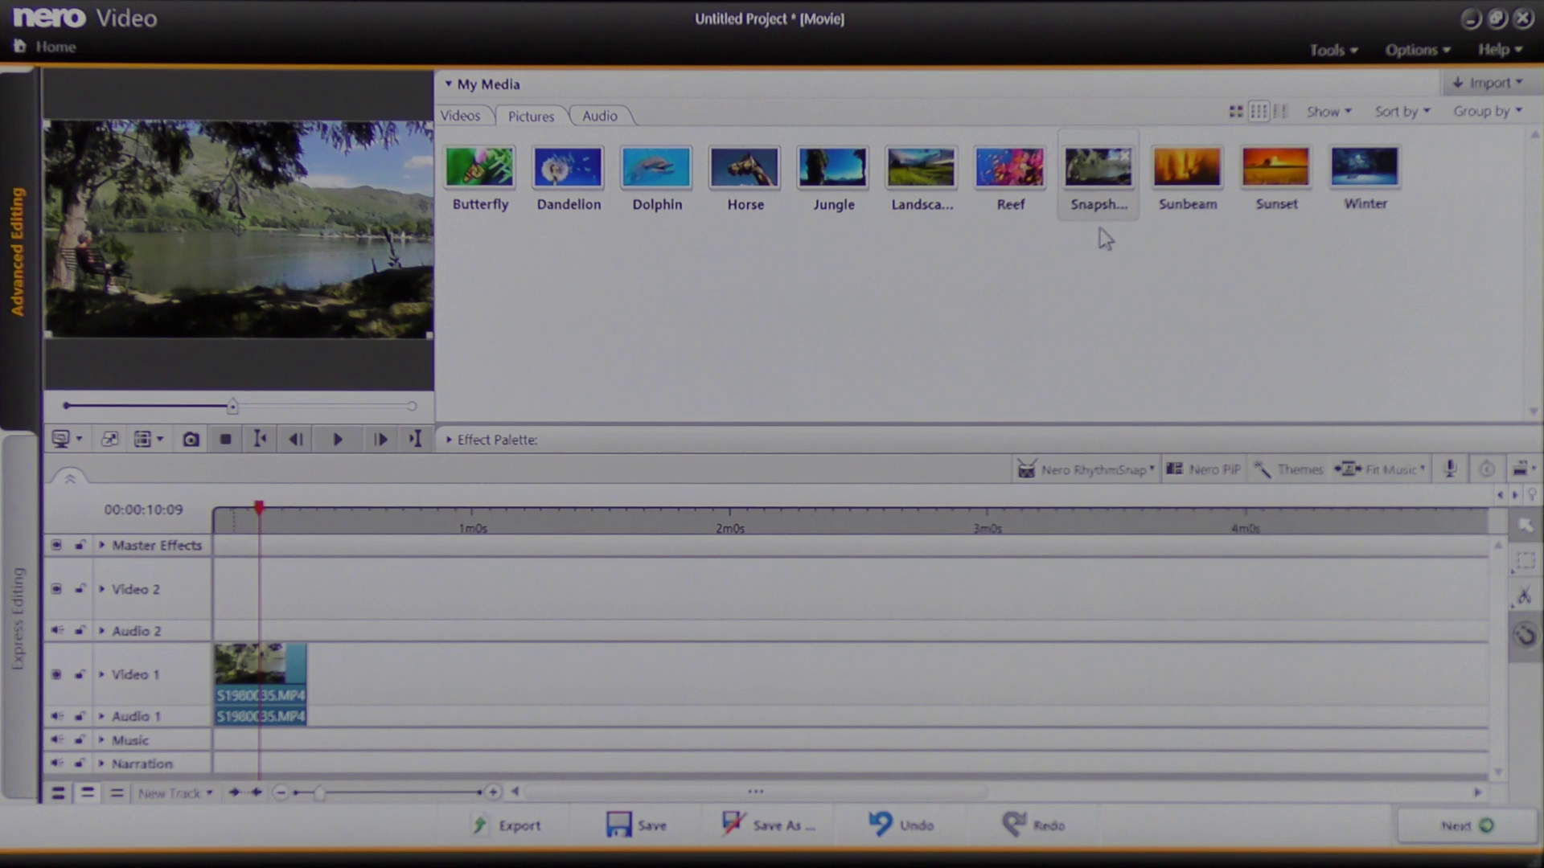
drag(1103, 171, 213, 620)
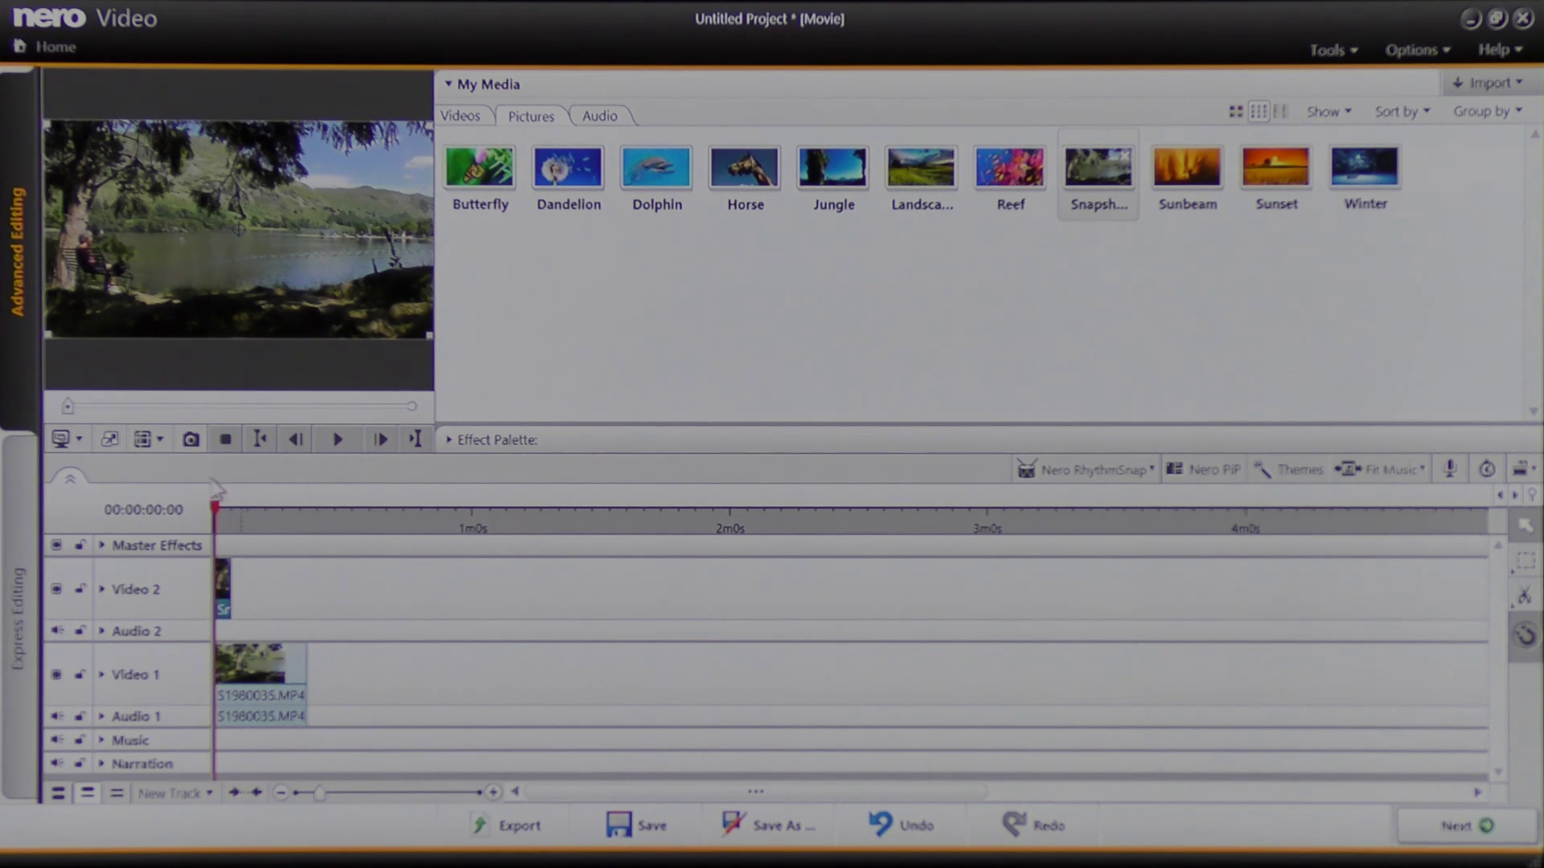
click(337, 439)
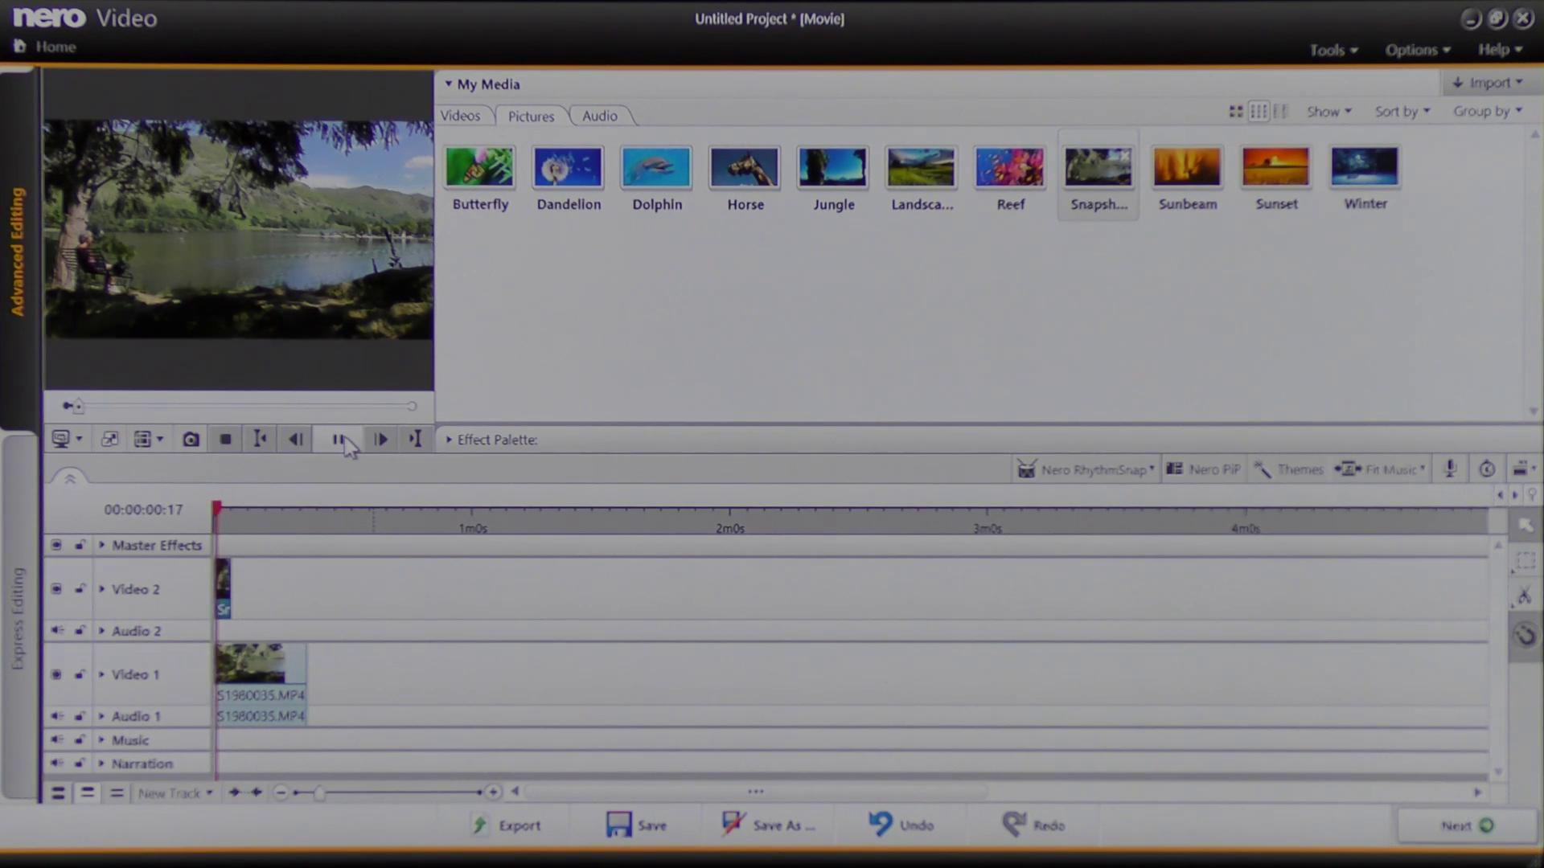
click(338, 439)
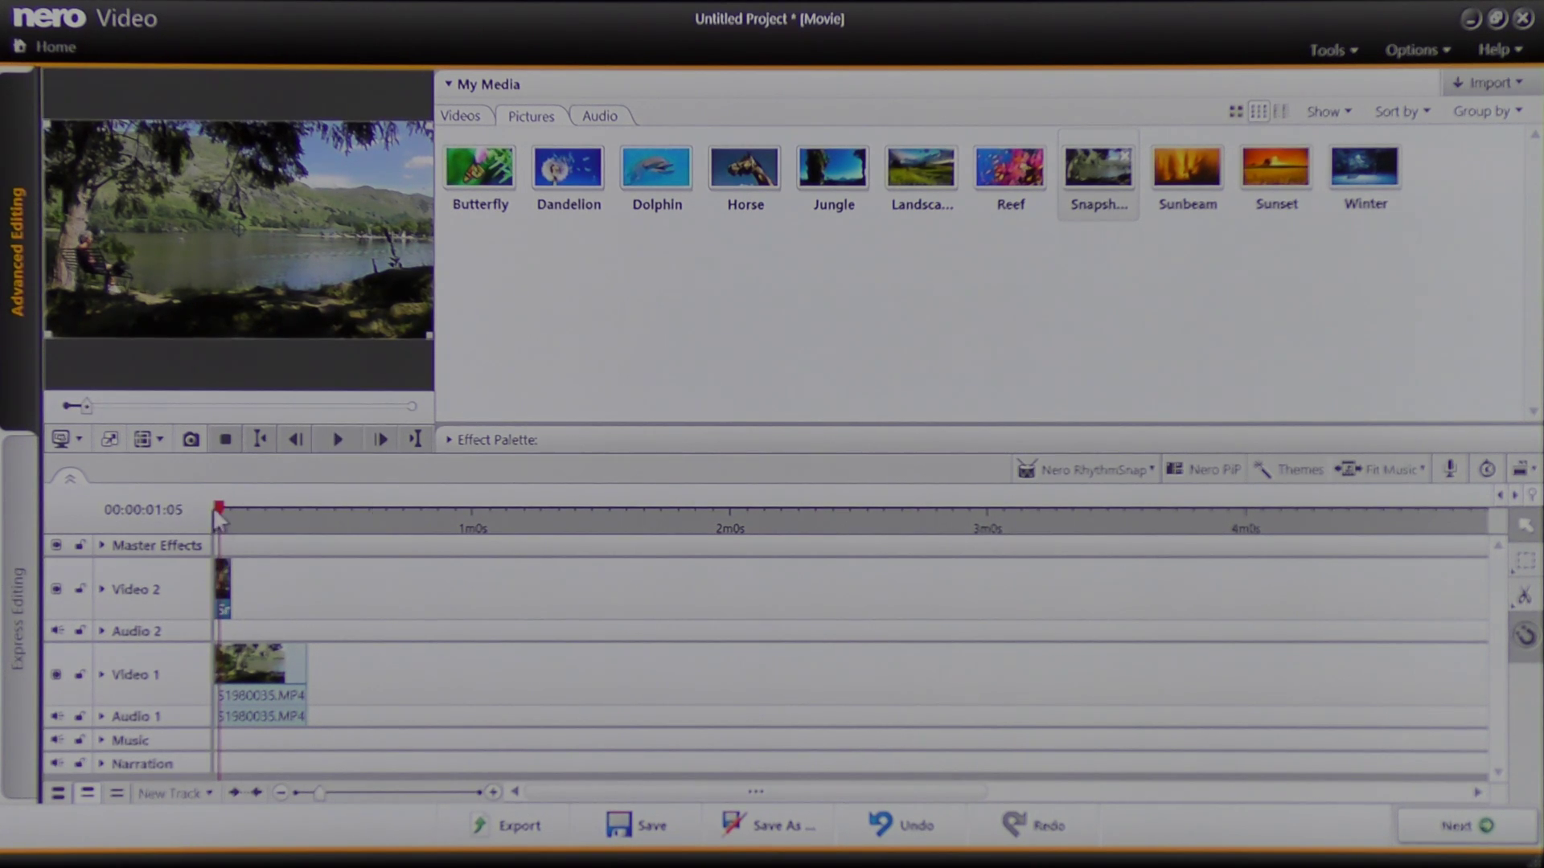
drag(219, 508, 201, 508)
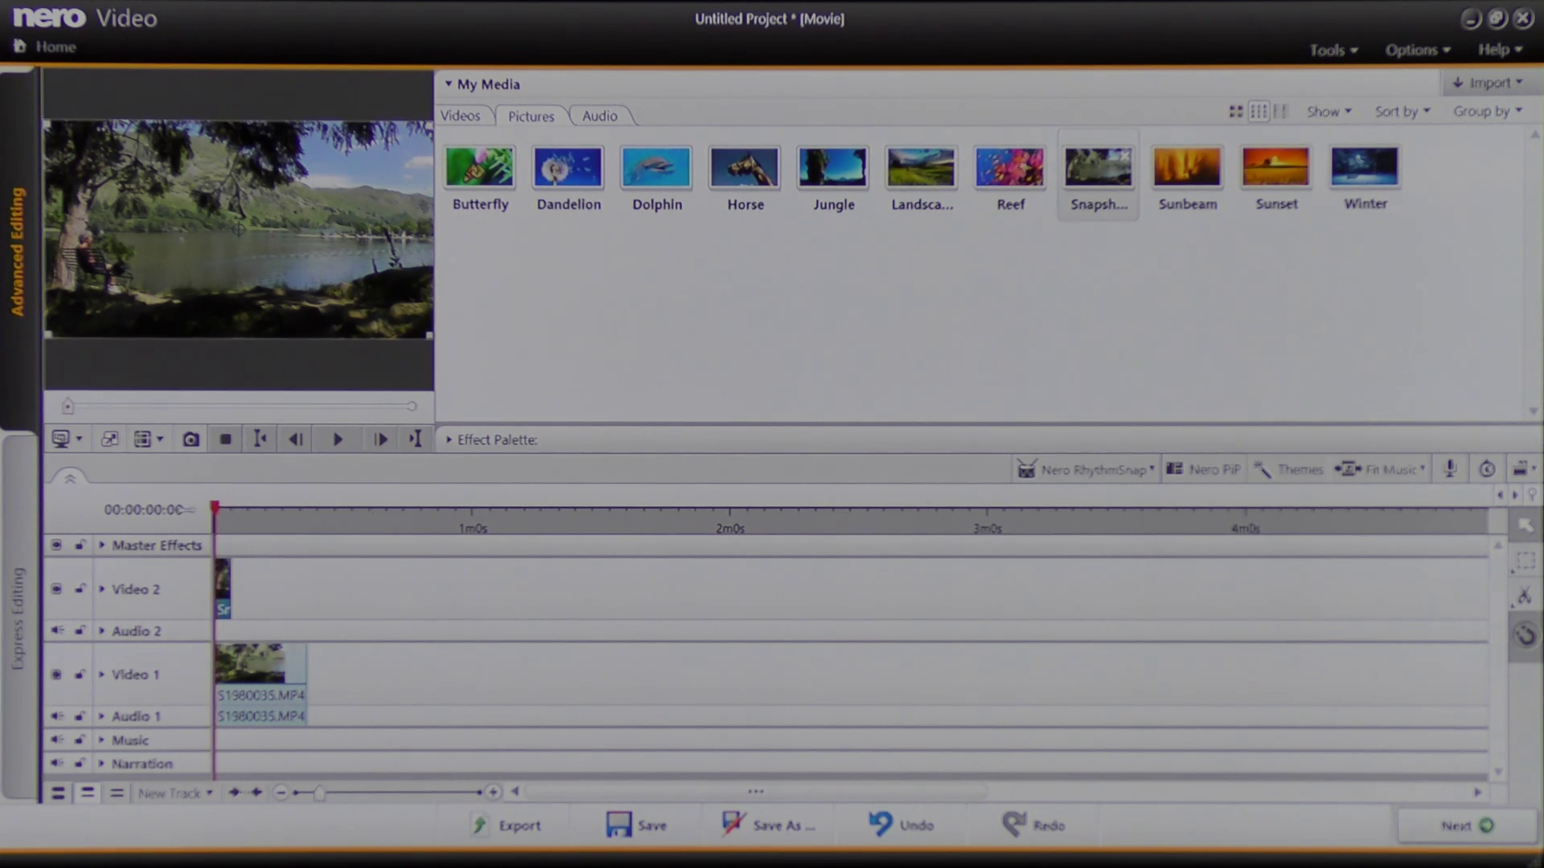
click(113, 441)
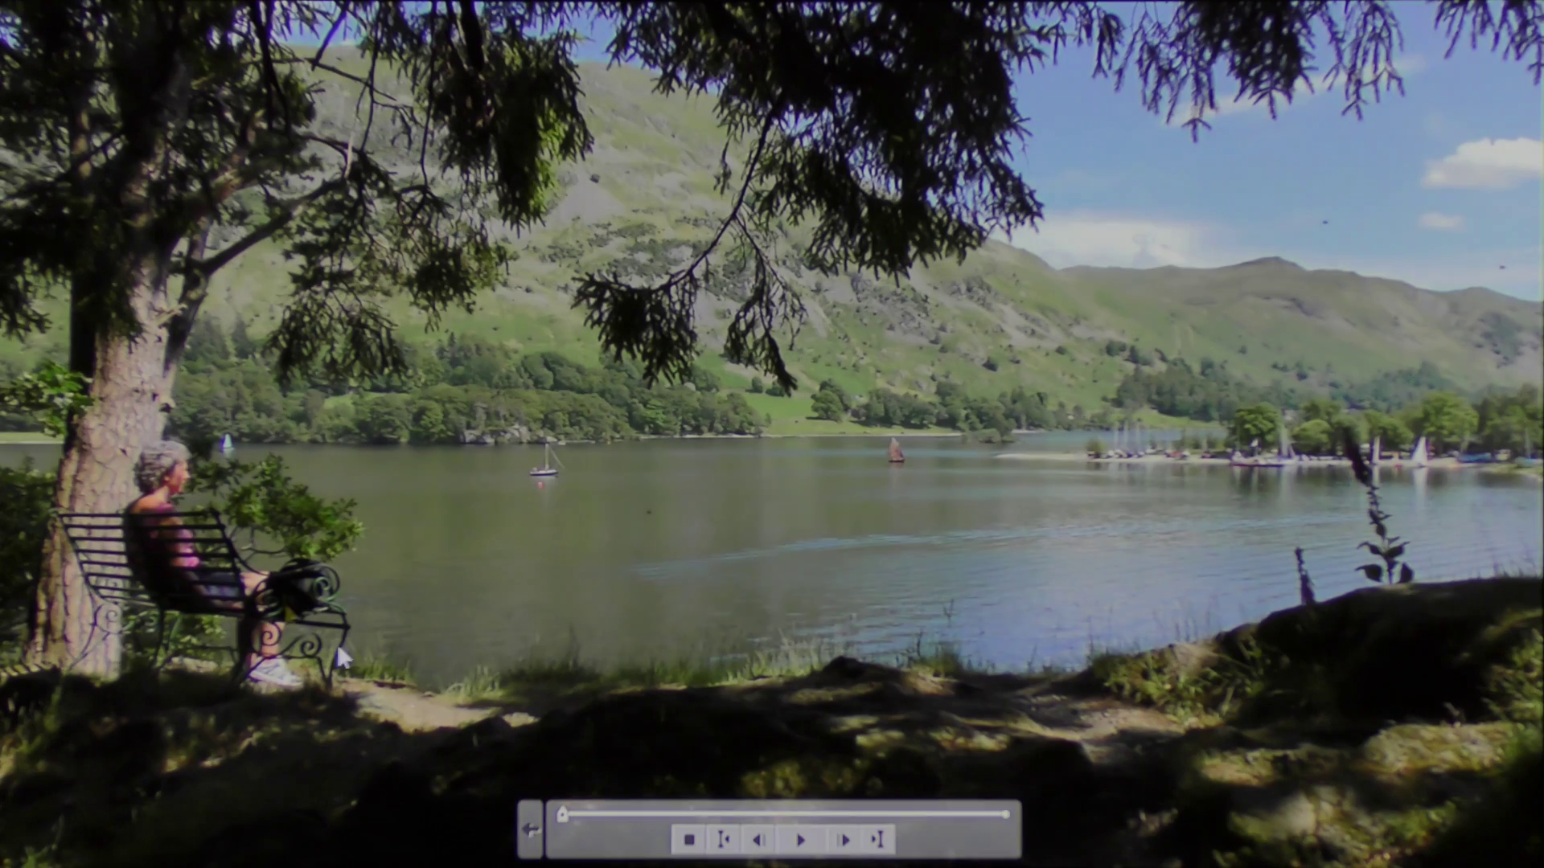
click(798, 841)
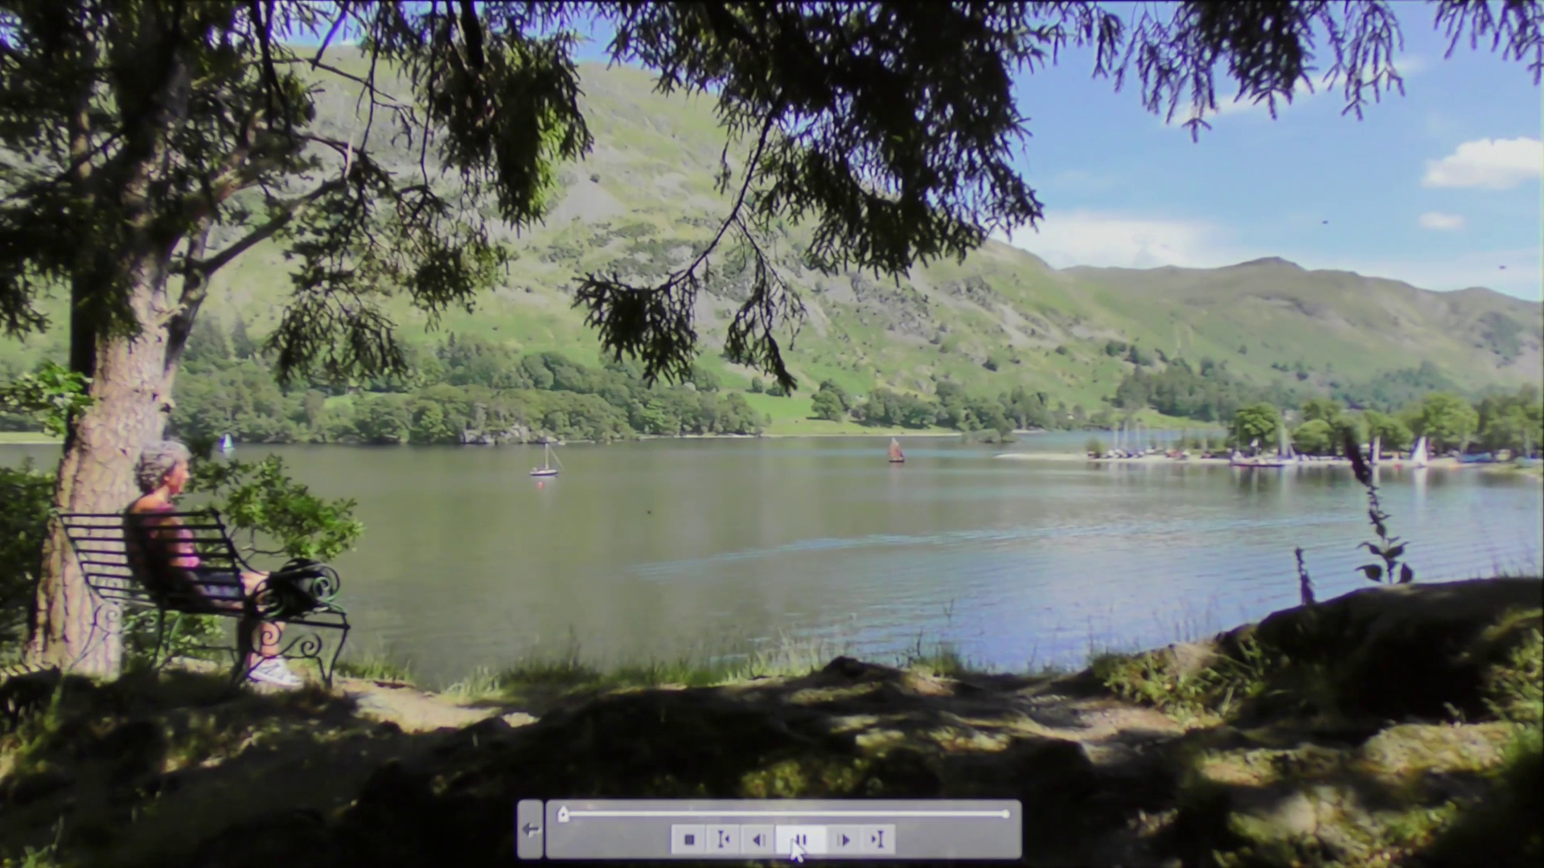
click(803, 842)
click(802, 841)
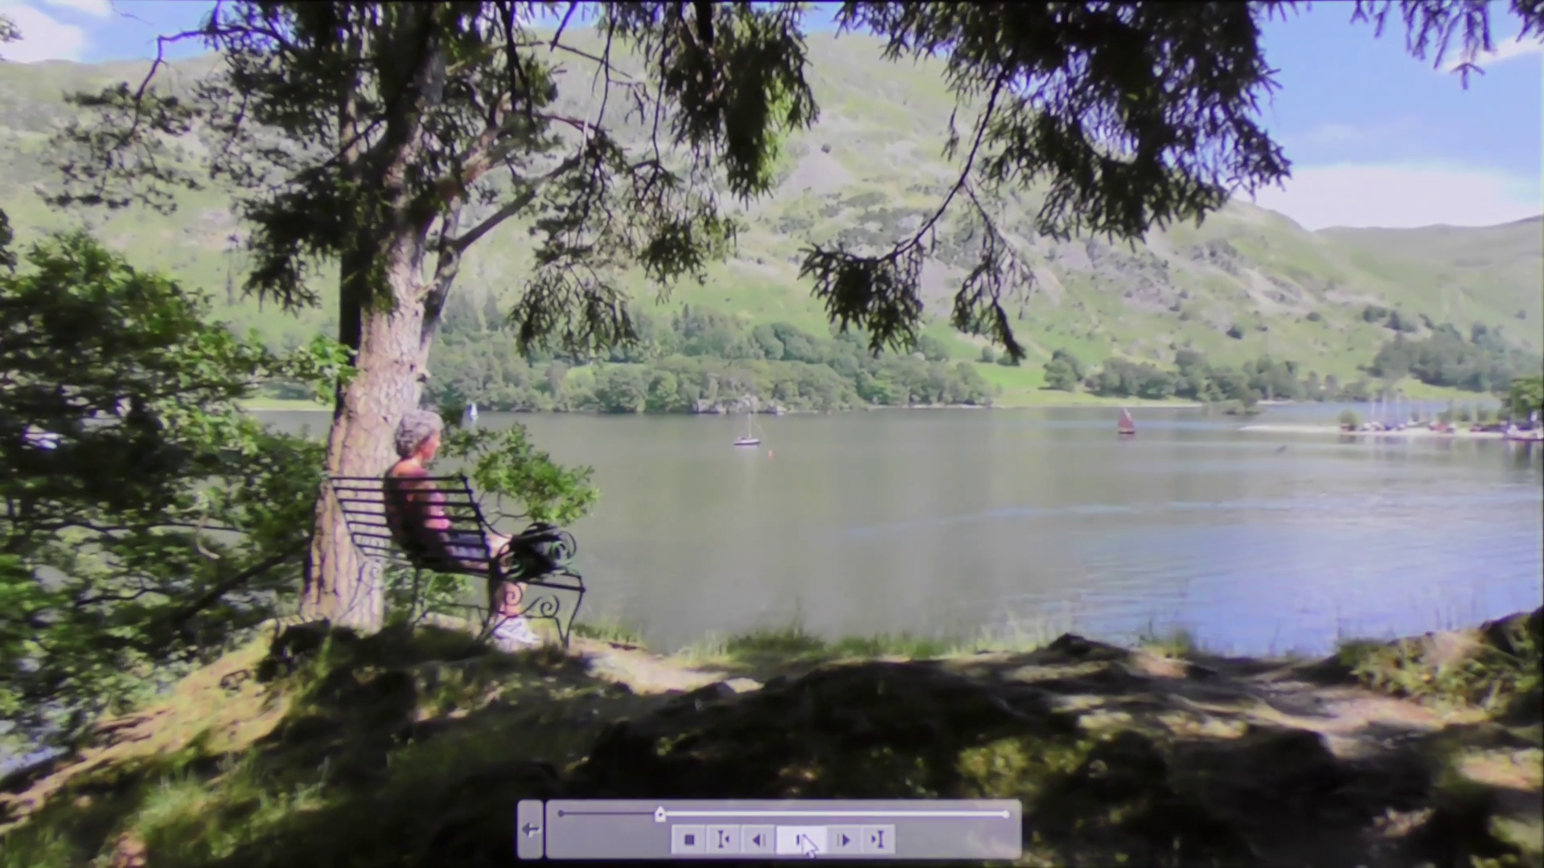
click(804, 841)
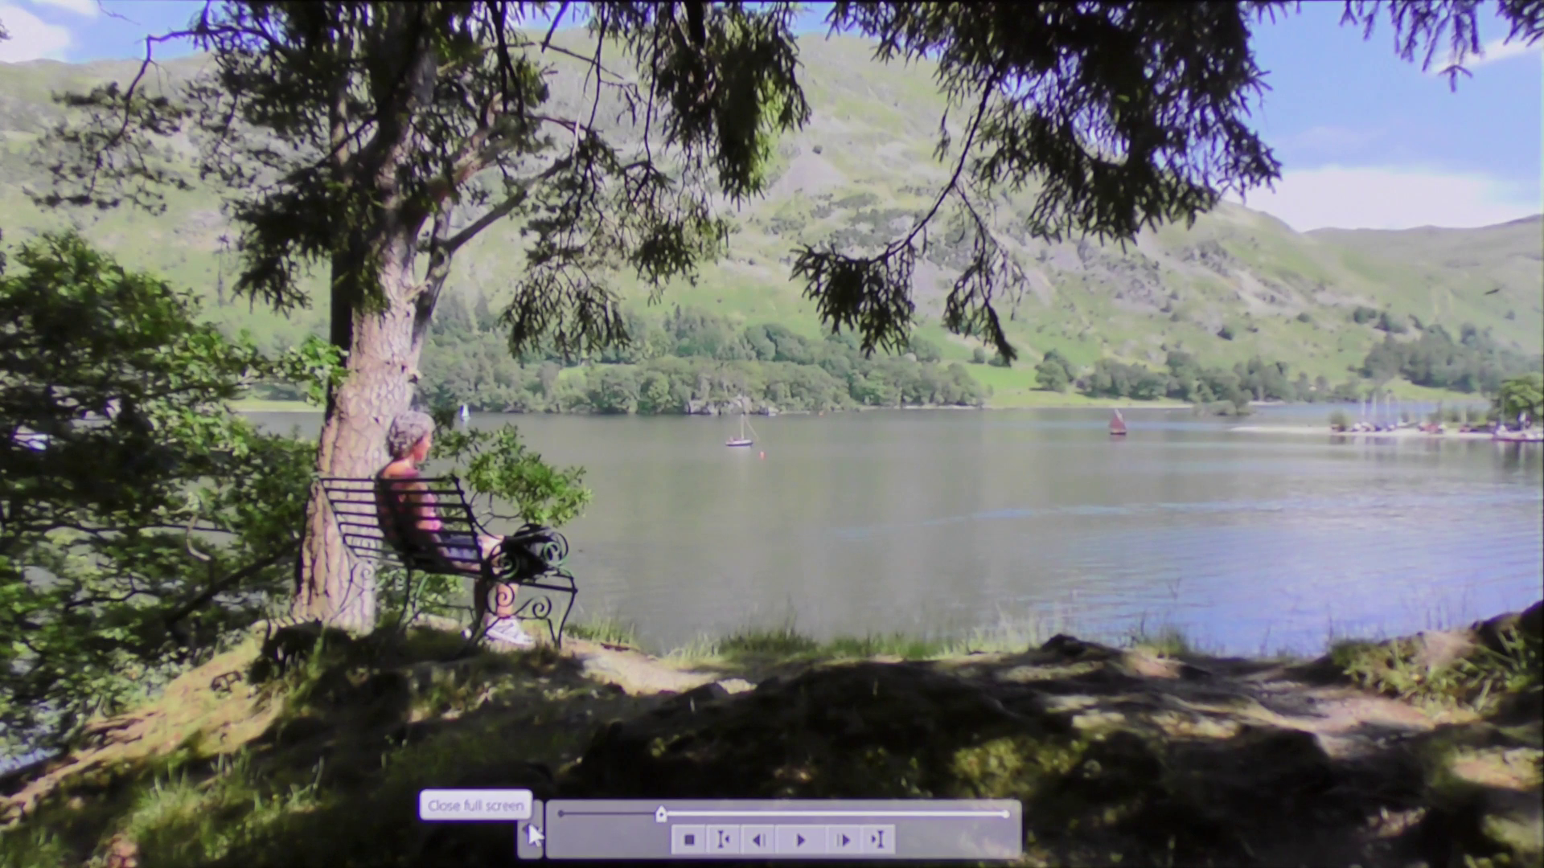
click(529, 833)
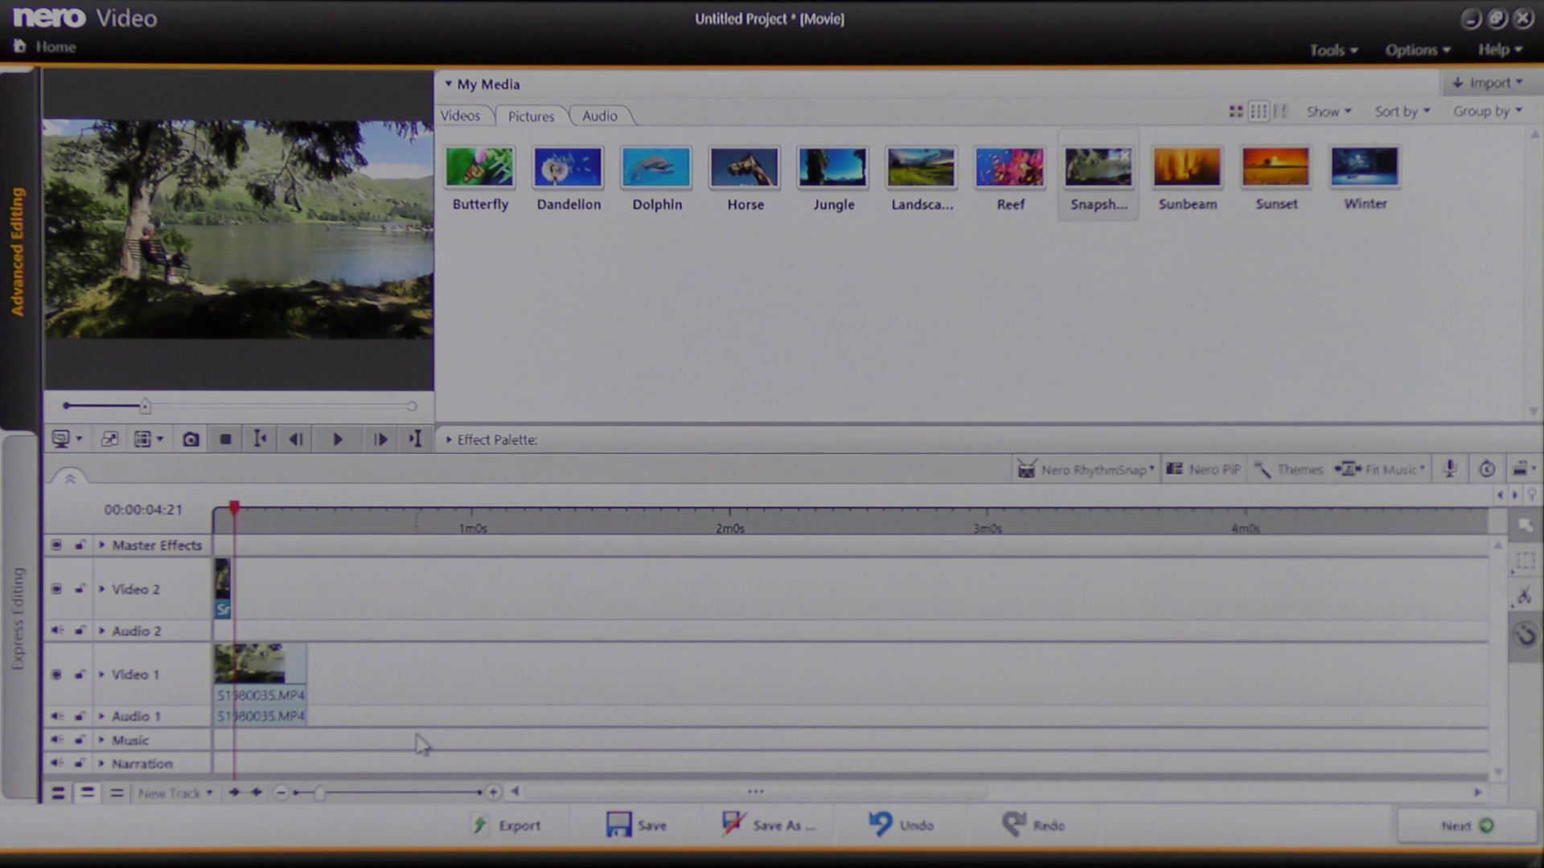
- Remove S1980035.MP4 and the Video 2 snapshot from the timeline, then list My Media videos
right_click(267, 684)
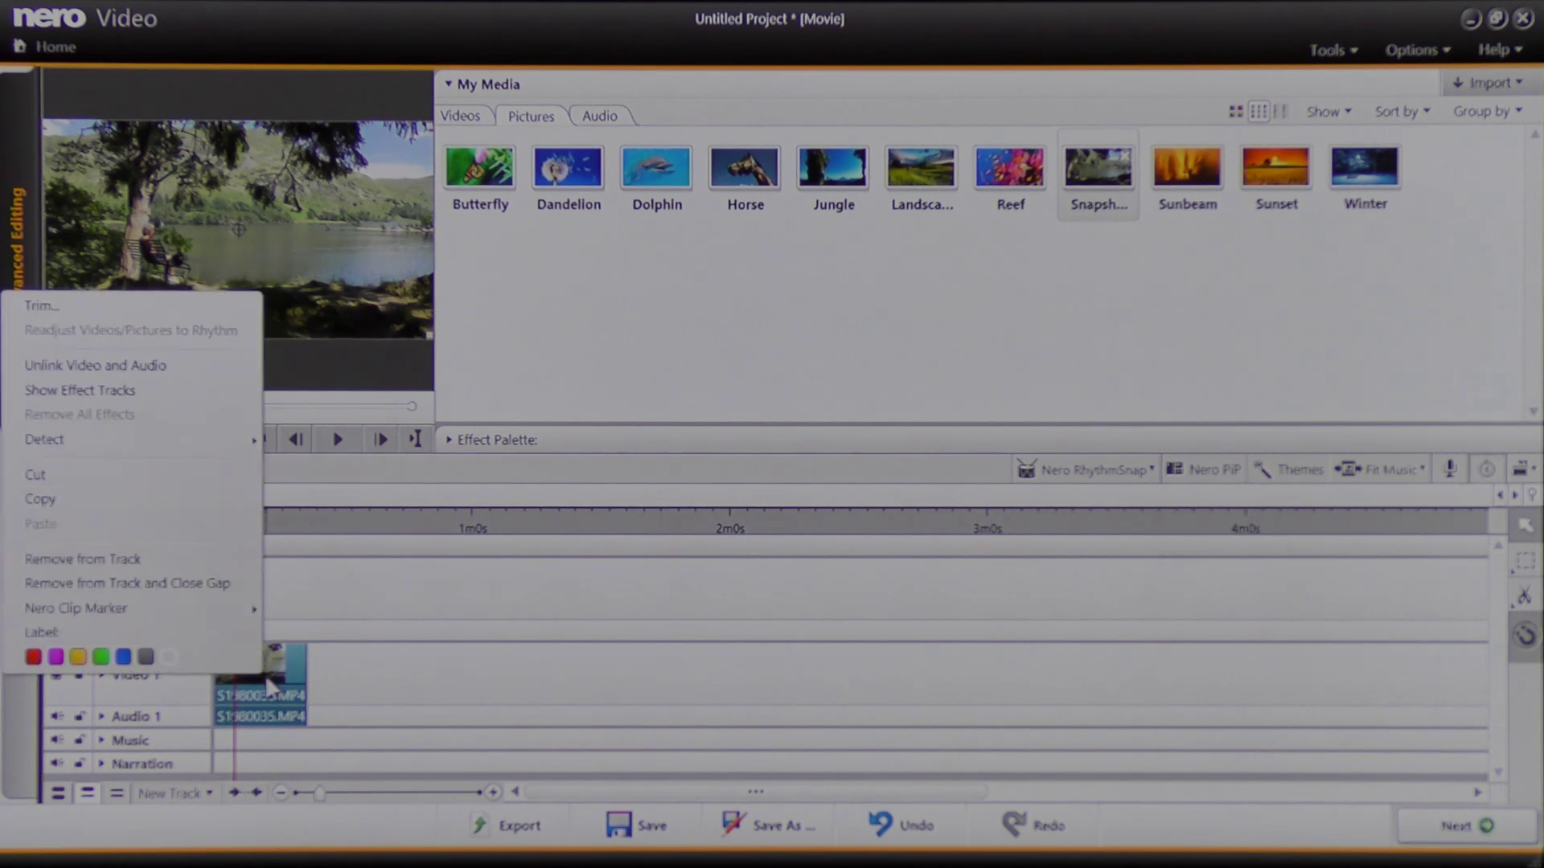
click(185, 561)
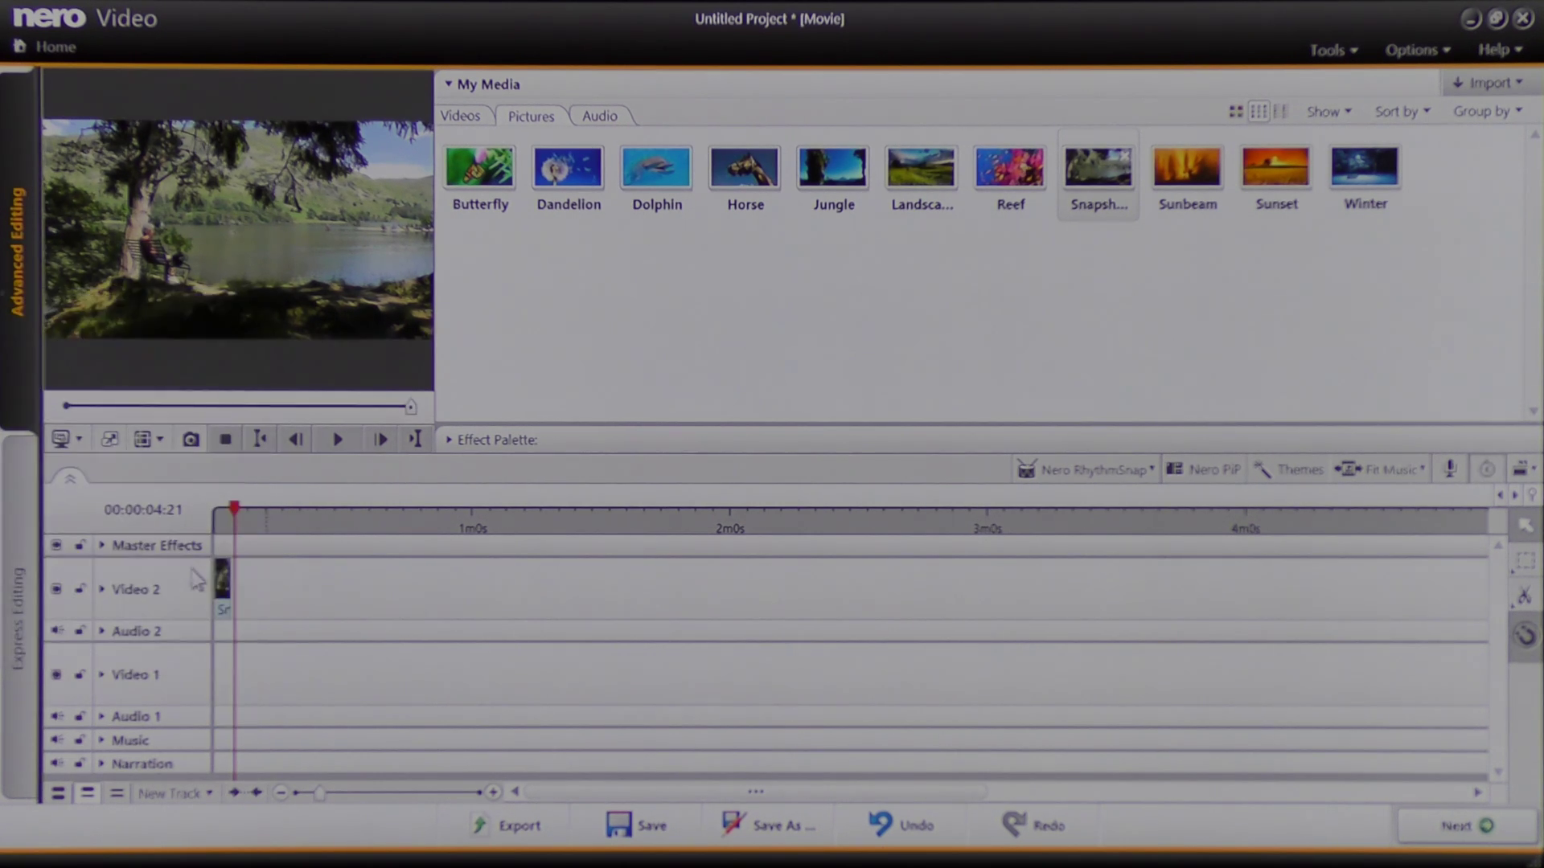
right_click(225, 601)
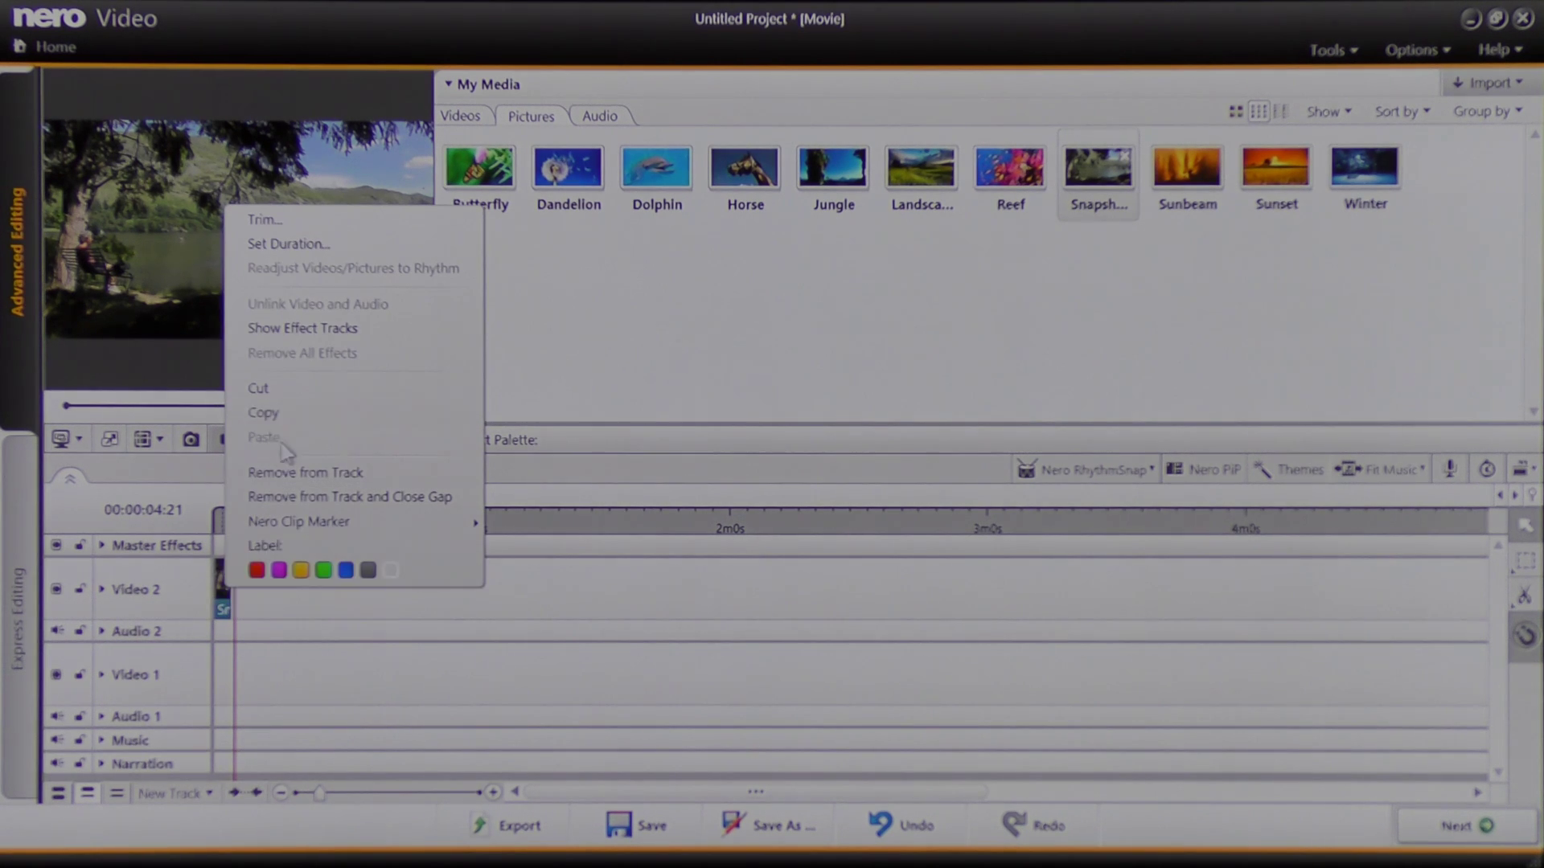
click(313, 474)
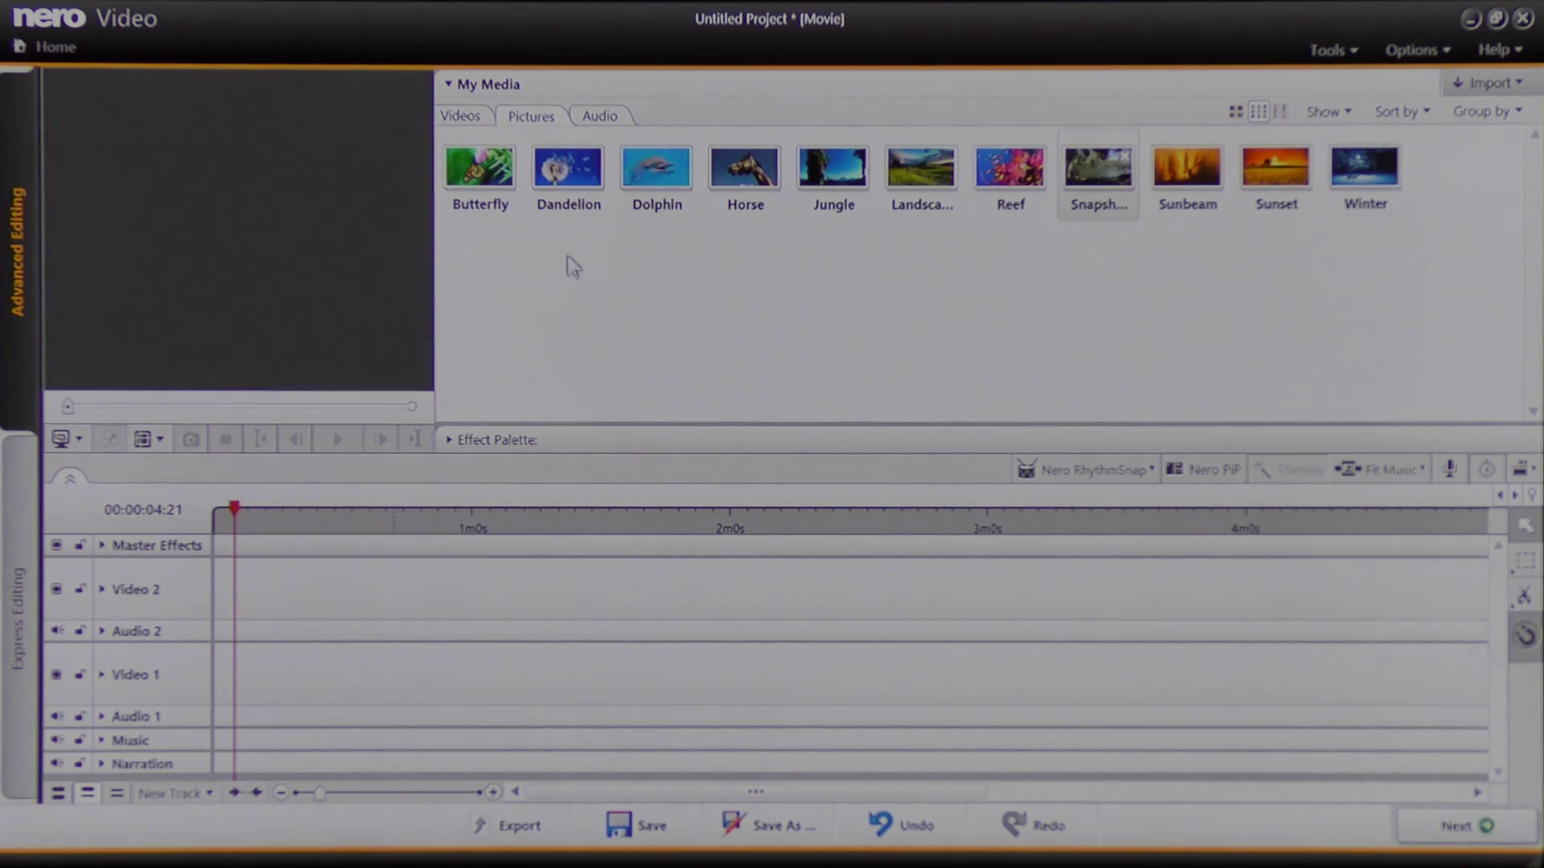
click(461, 117)
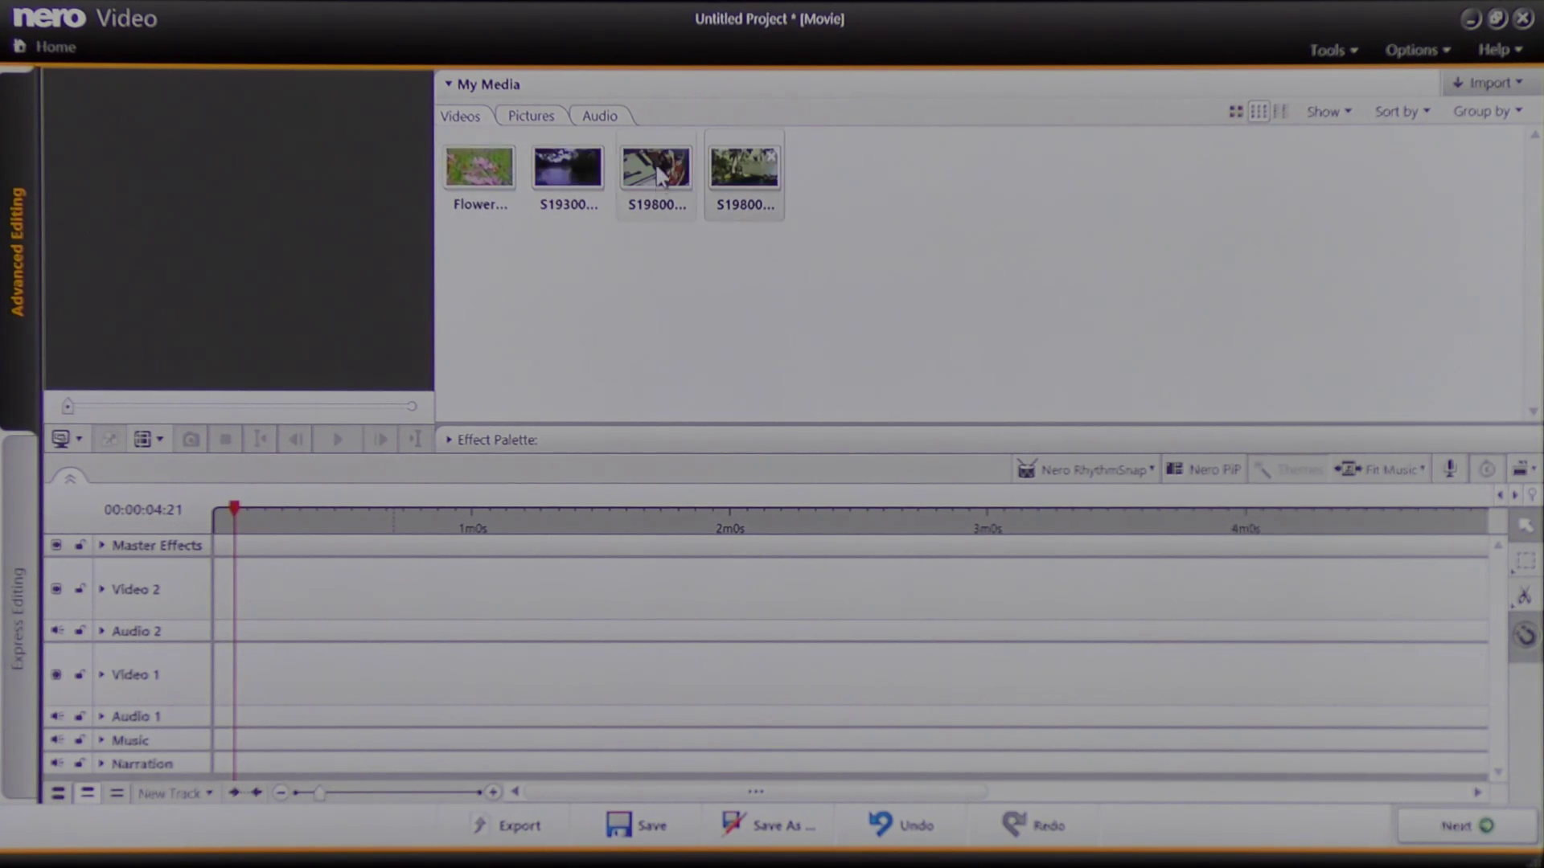
- Put boat clip S1980030.MP4 on Video 1 and play it full screen from the start
drag(660, 173, 205, 719)
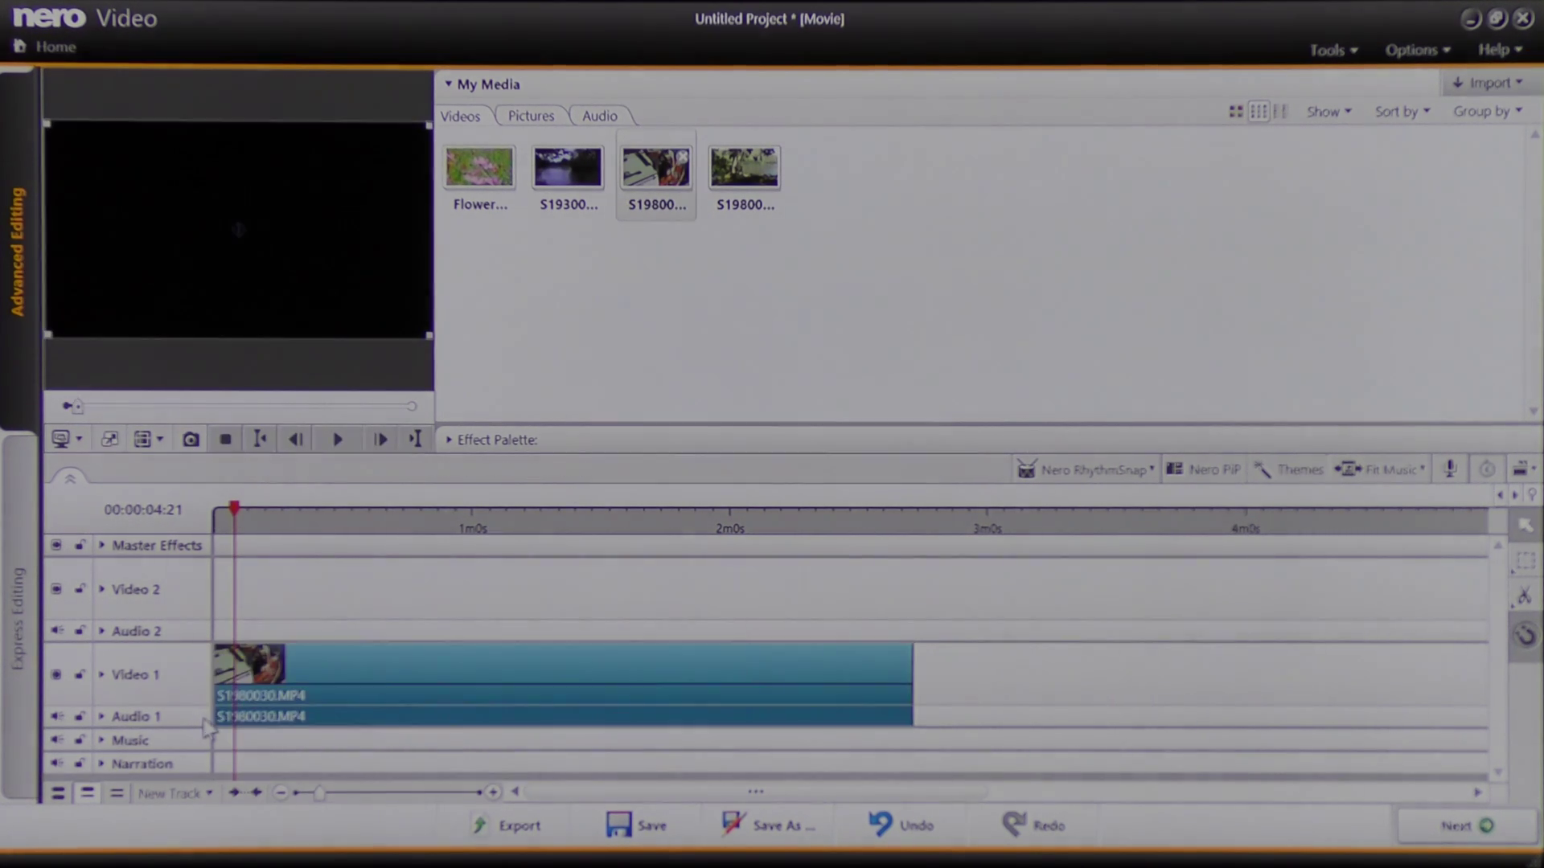
click(69, 407)
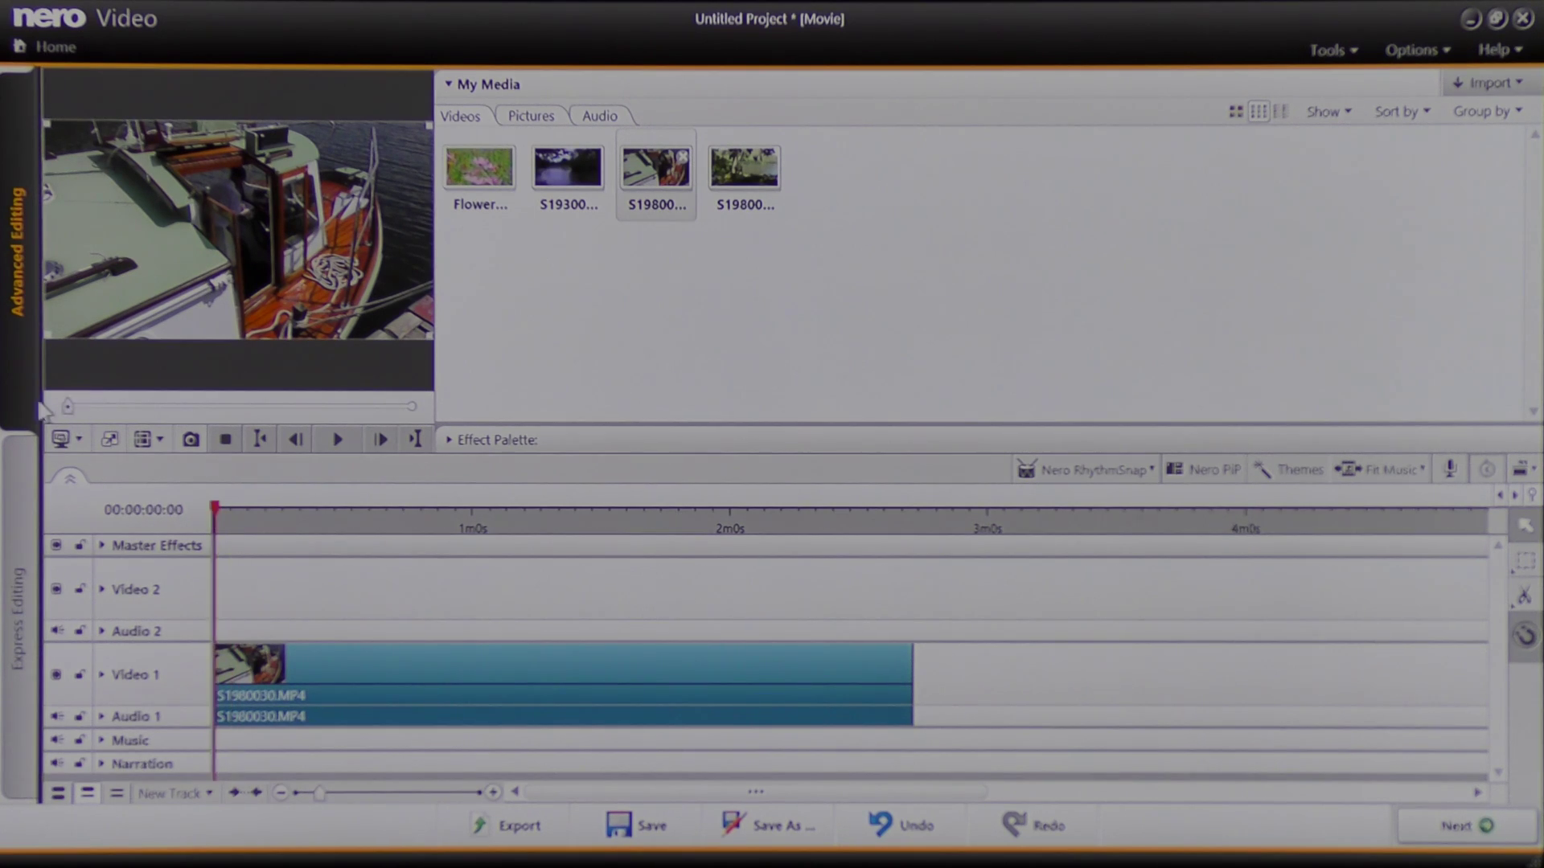
click(110, 439)
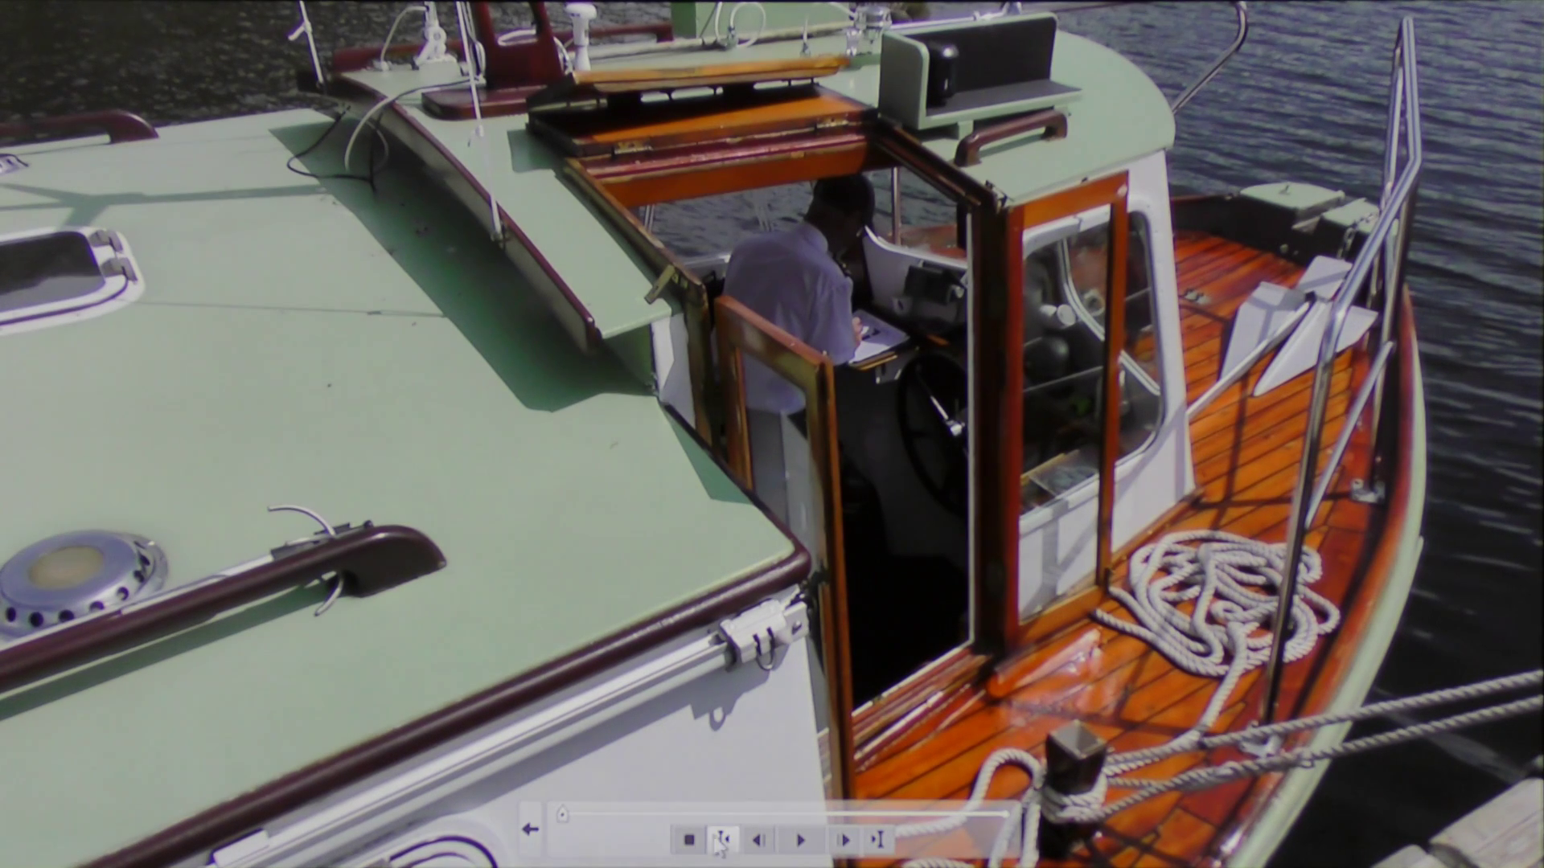
click(803, 841)
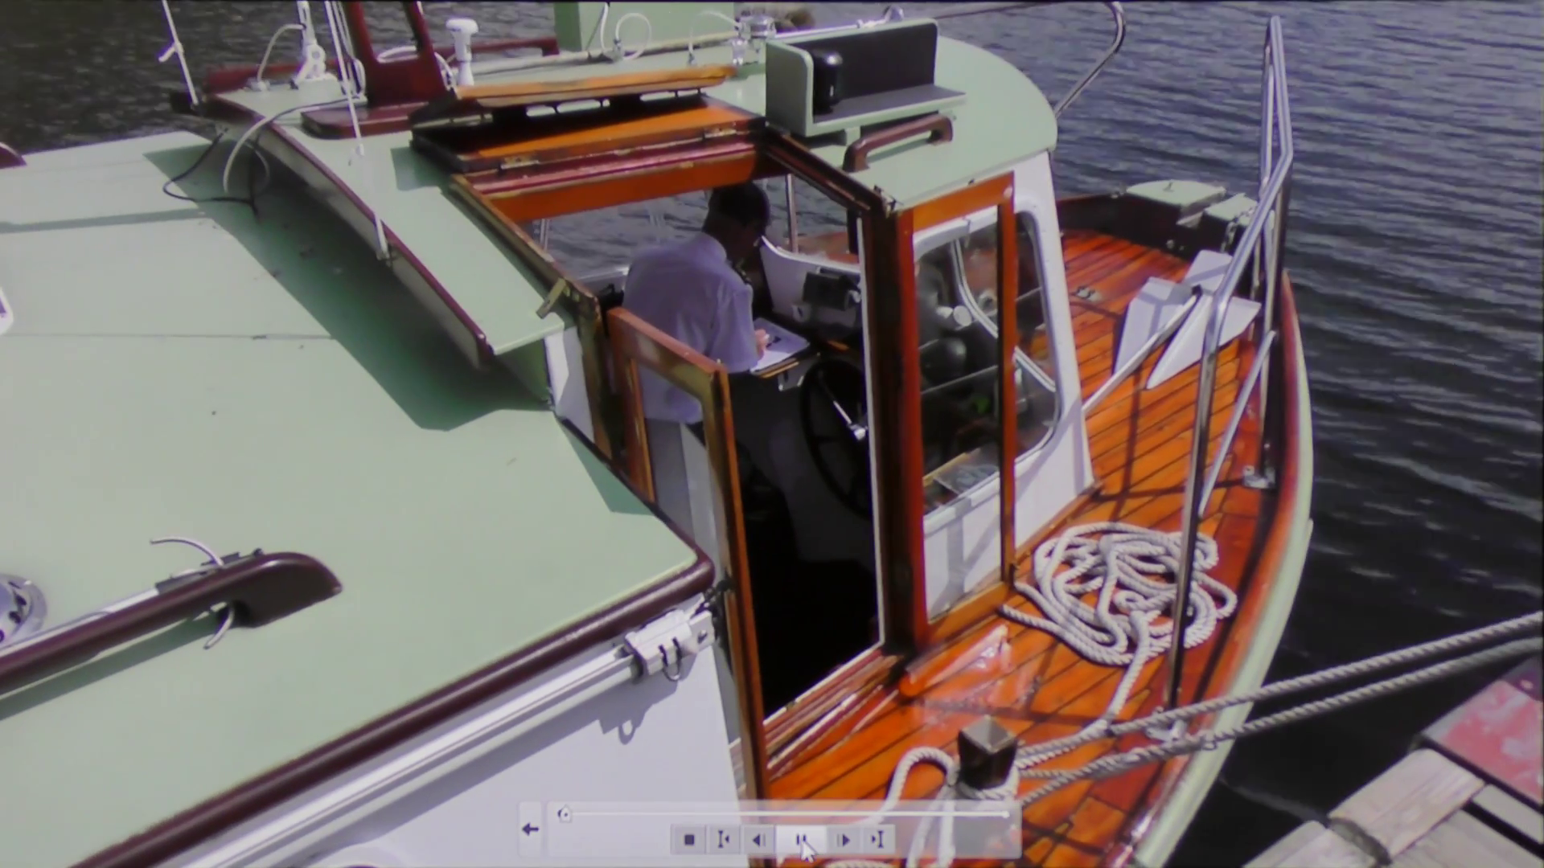